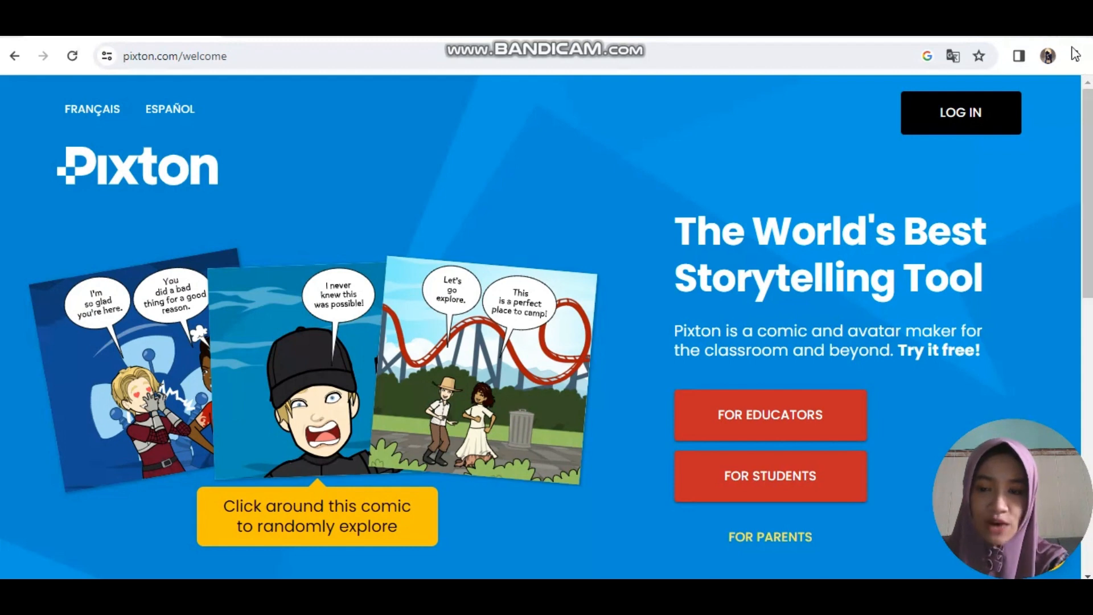
key("ctrl+alt+d")
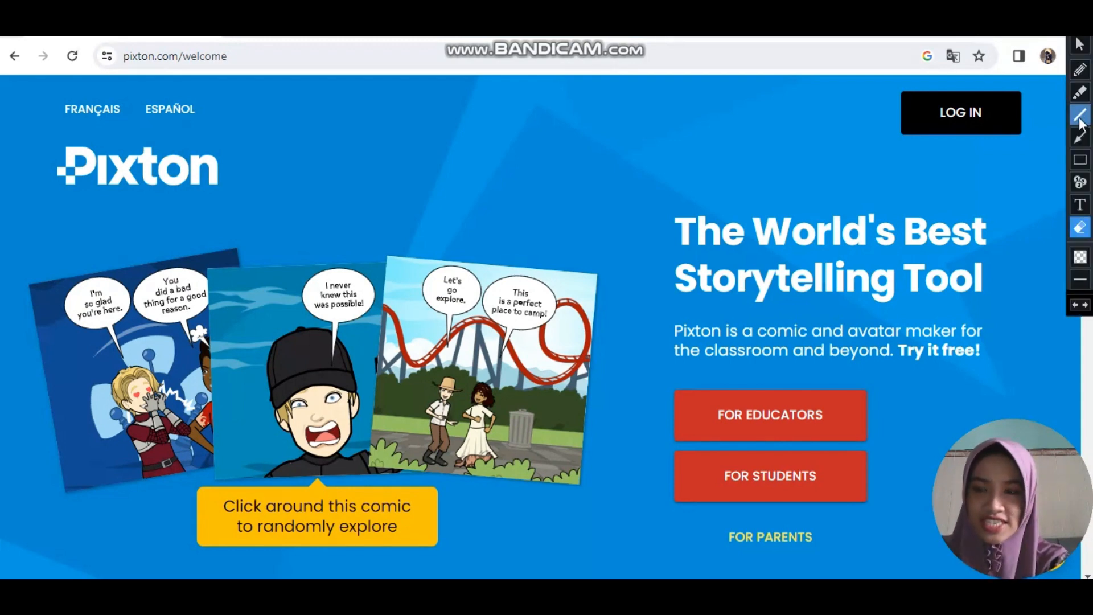
left_click(1080, 137)
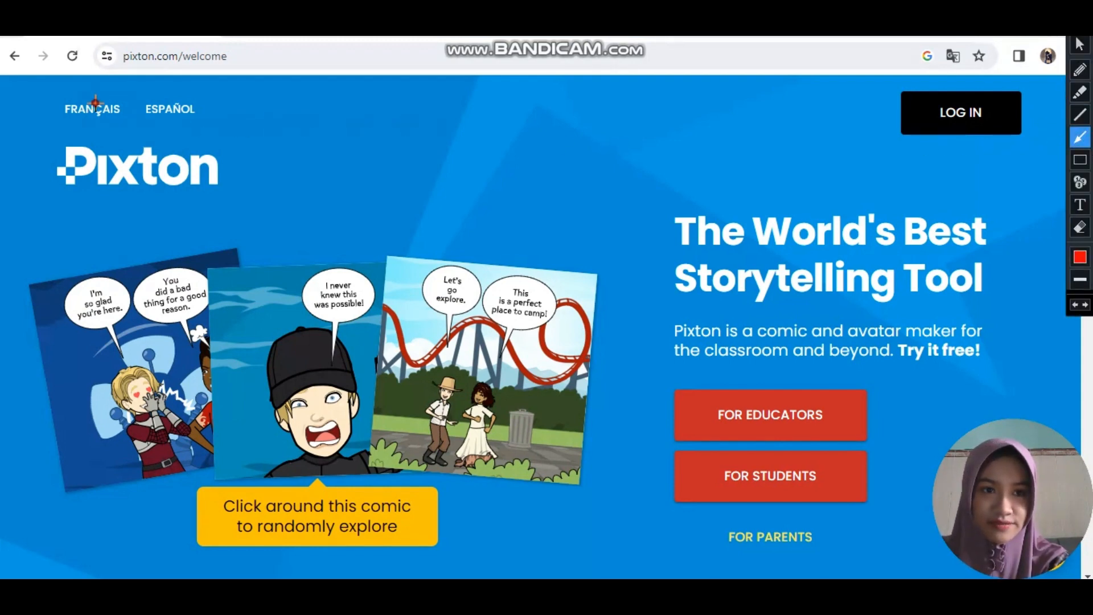
left_click_drag(96, 101, 145, 74)
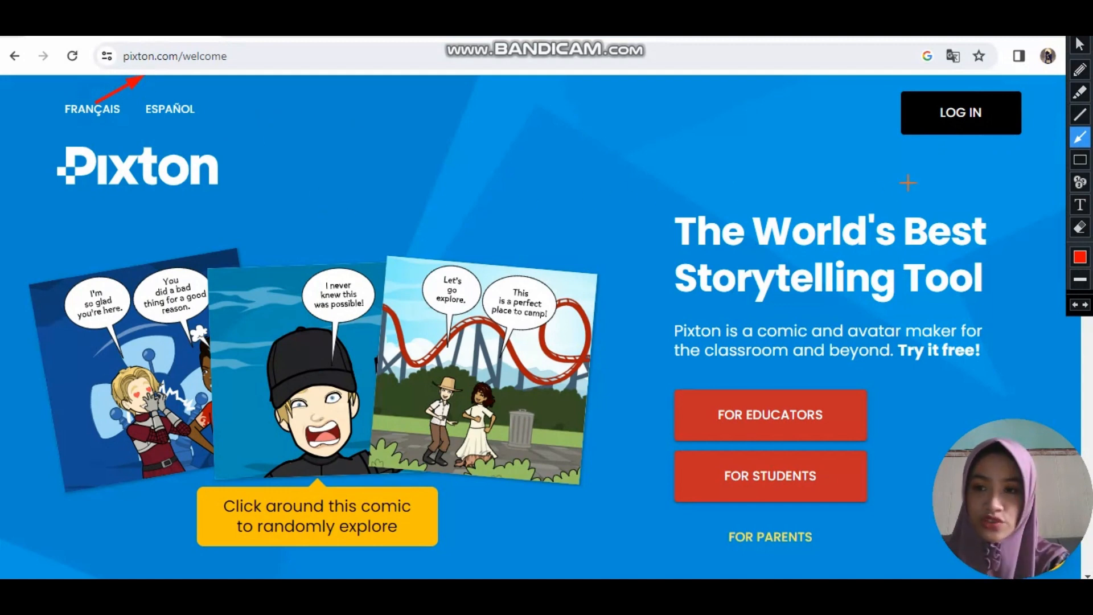
left_click(1080, 226)
left_click_drag(79, 61, 202, 120)
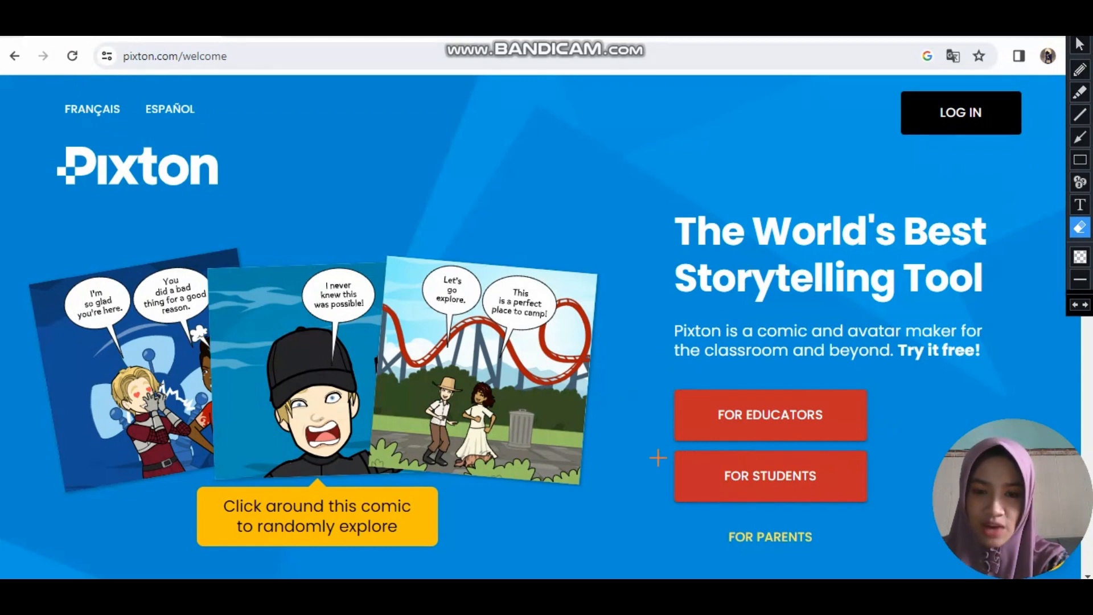
Step: Sign up as an educator with the existing Google account and create a blank comic from scratch
left_click(730, 419)
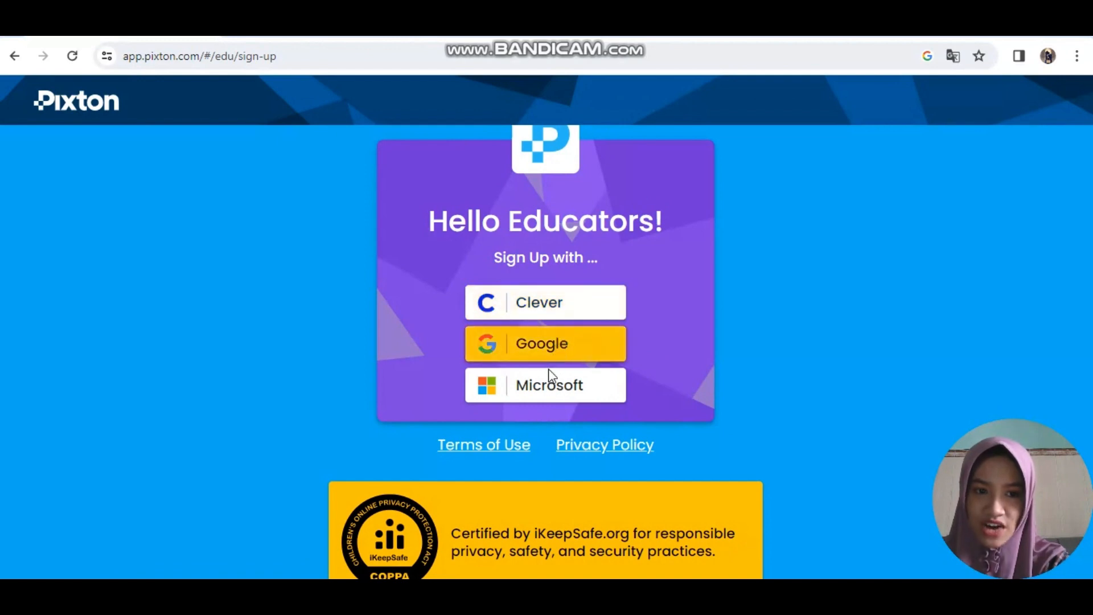
left_click(550, 342)
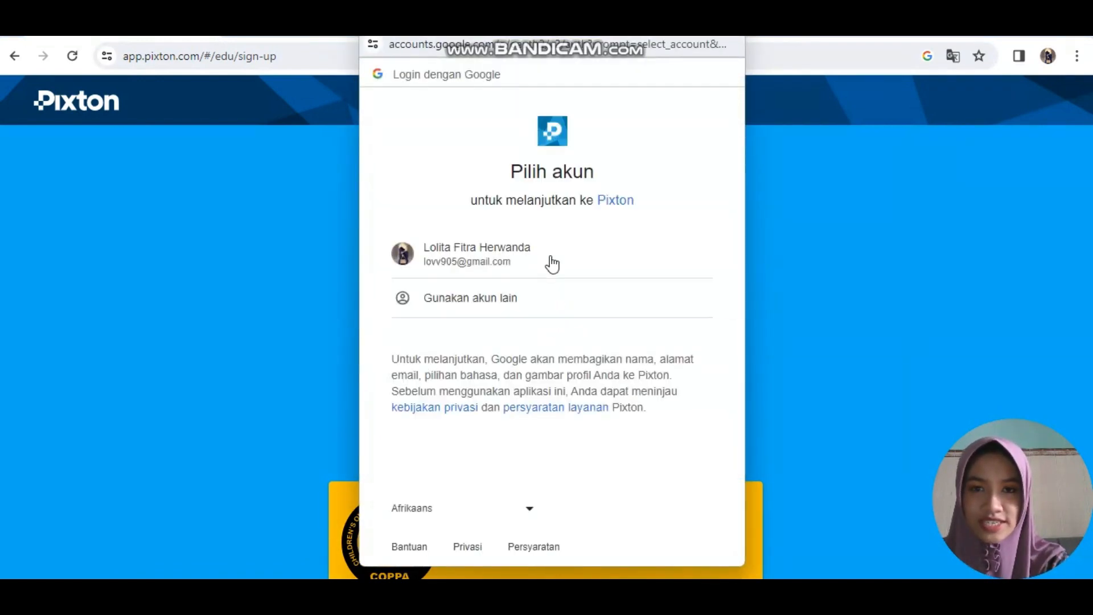
left_click(550, 256)
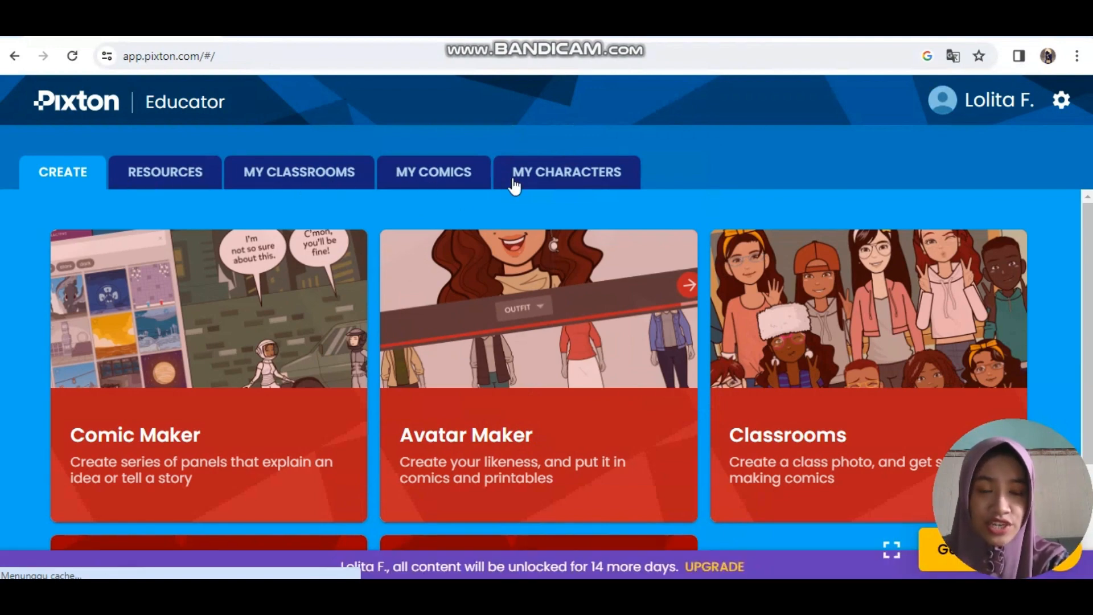
left_click(439, 177)
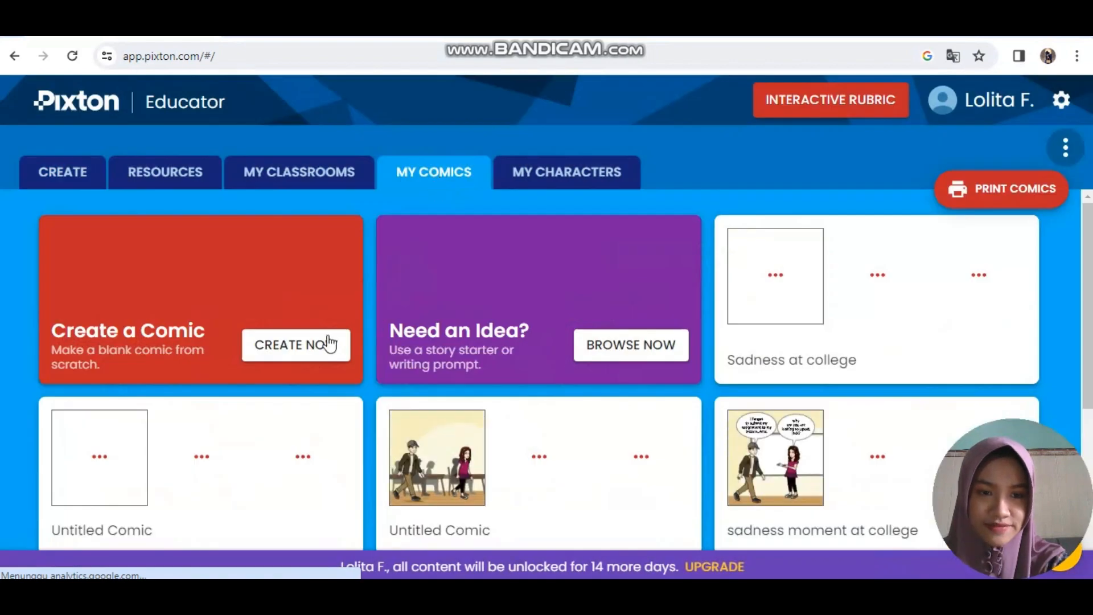
left_click(322, 348)
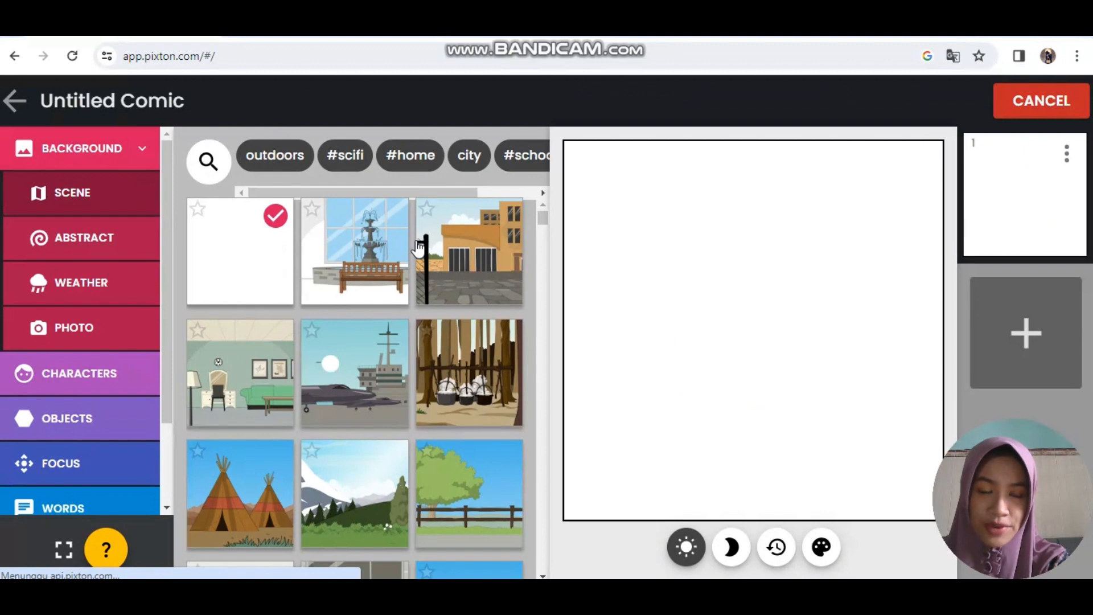
Step: Search the background scenes for #school and apply the yellow computer classroom scene to panel 1
left_click(323, 169)
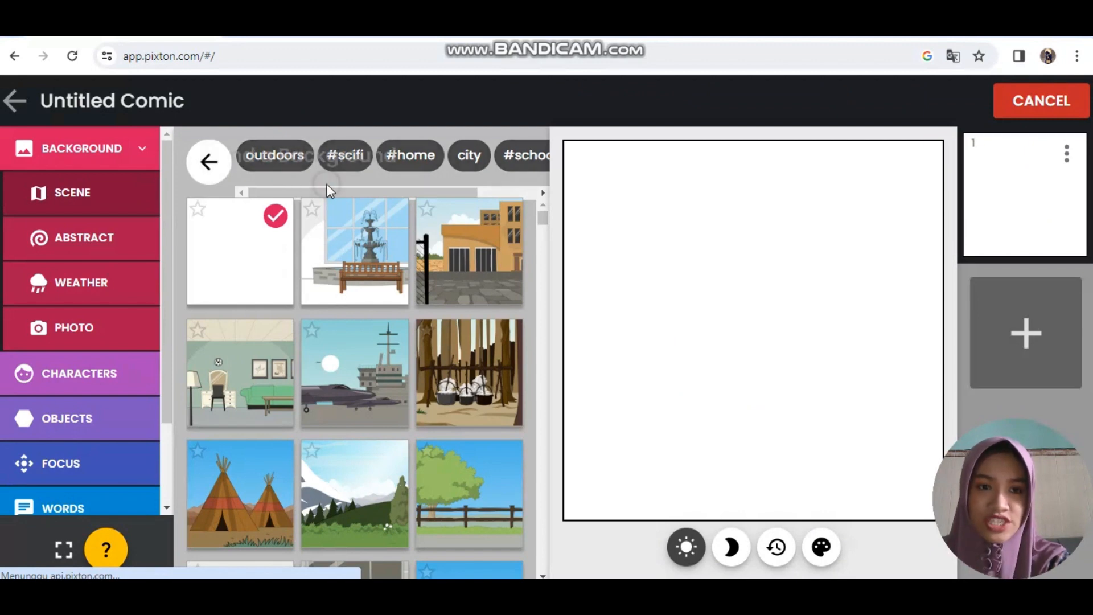
type("school")
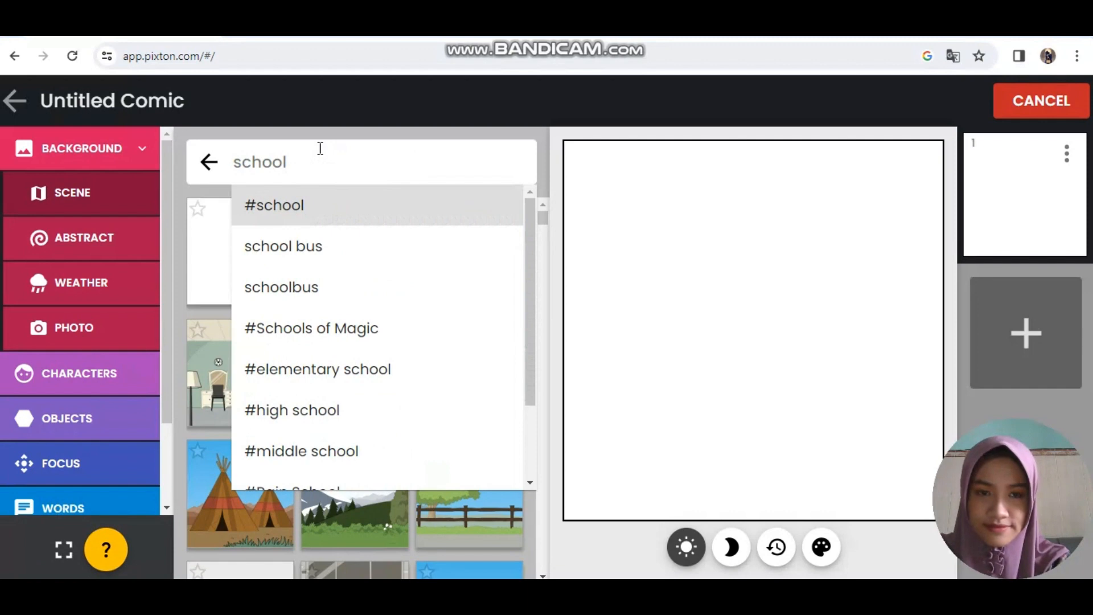
key("Return")
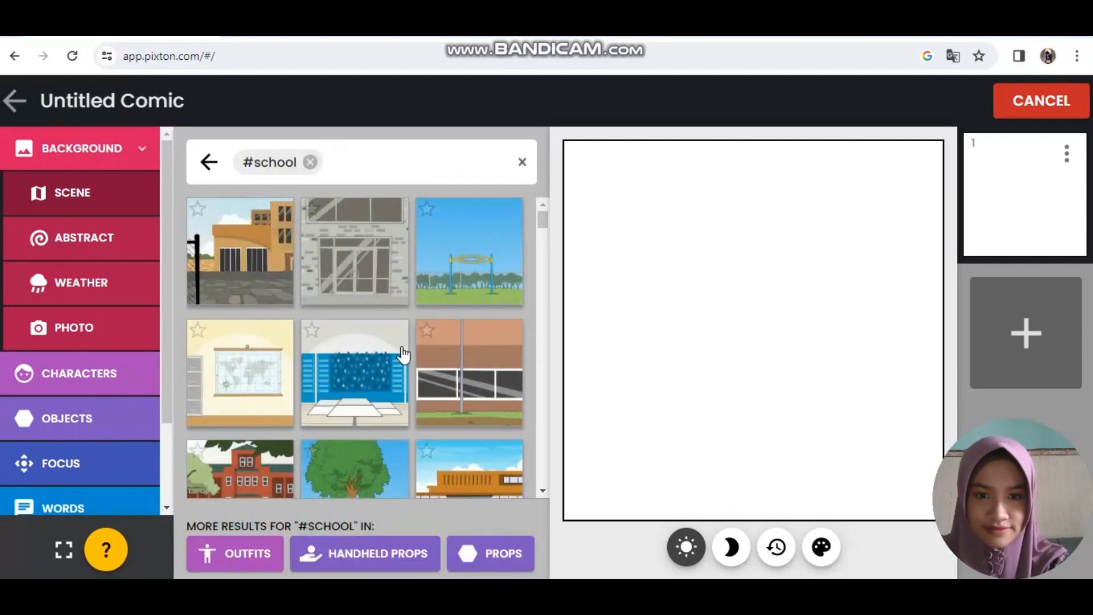
scroll(402, 353, "down", 7)
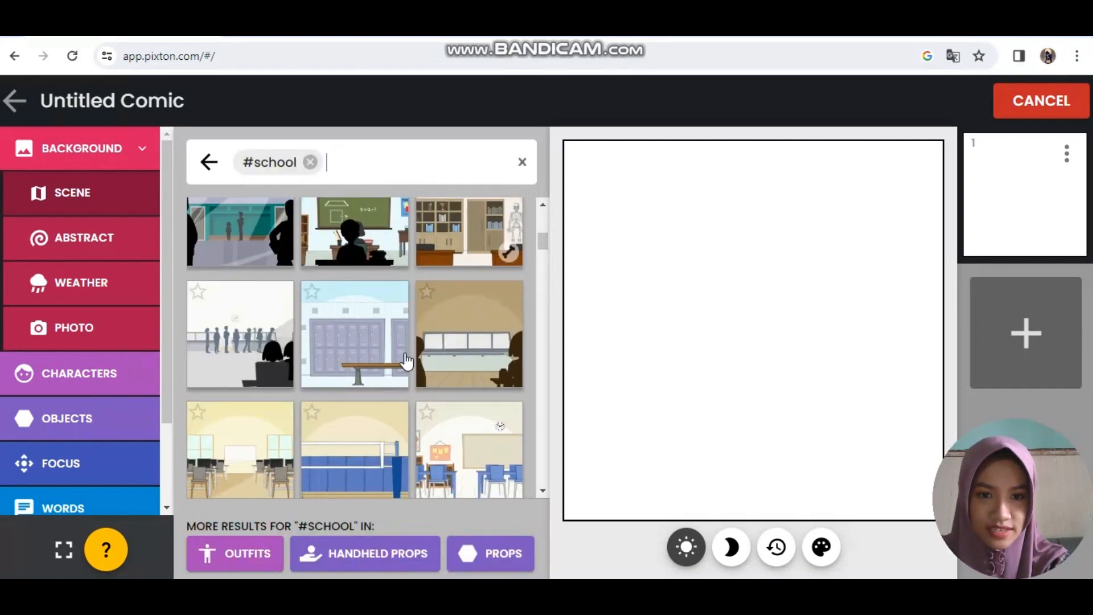
scroll(404, 353, "down", 2)
left_click(242, 377)
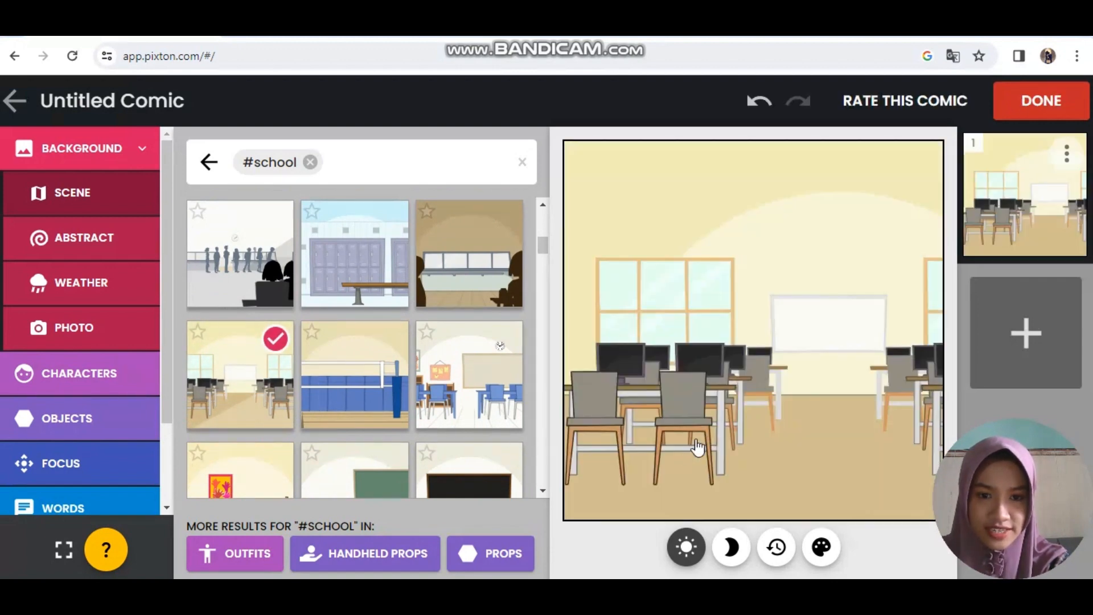
Step: Add a basic person character to the classroom panel: the long-haired girl in the magenta top, purple skirt and black leggings
scroll(114, 318, "down", 2)
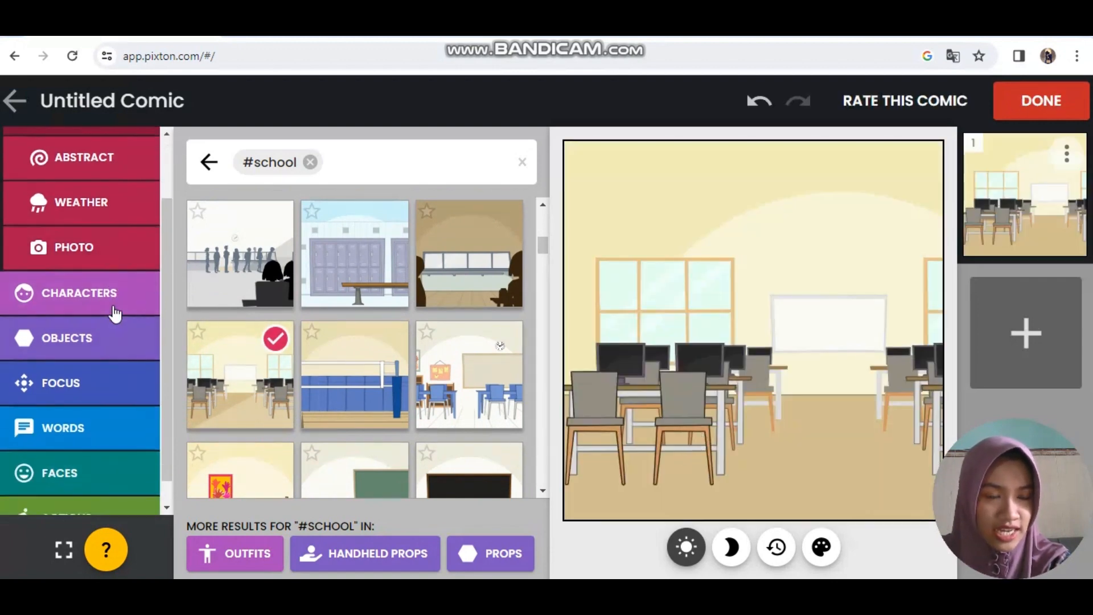
left_click(113, 311)
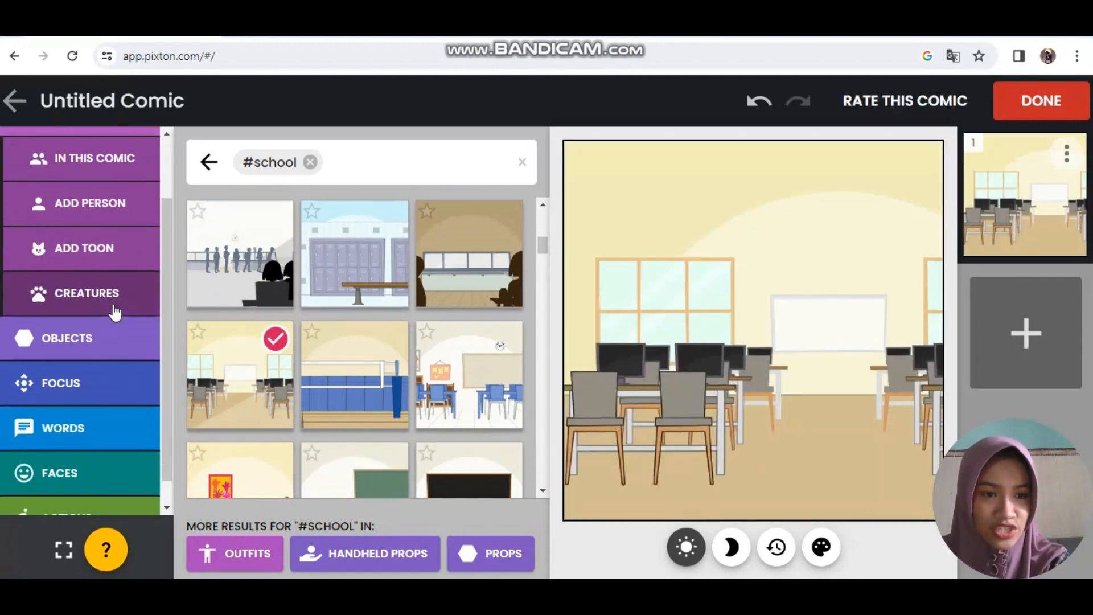
left_click(117, 214)
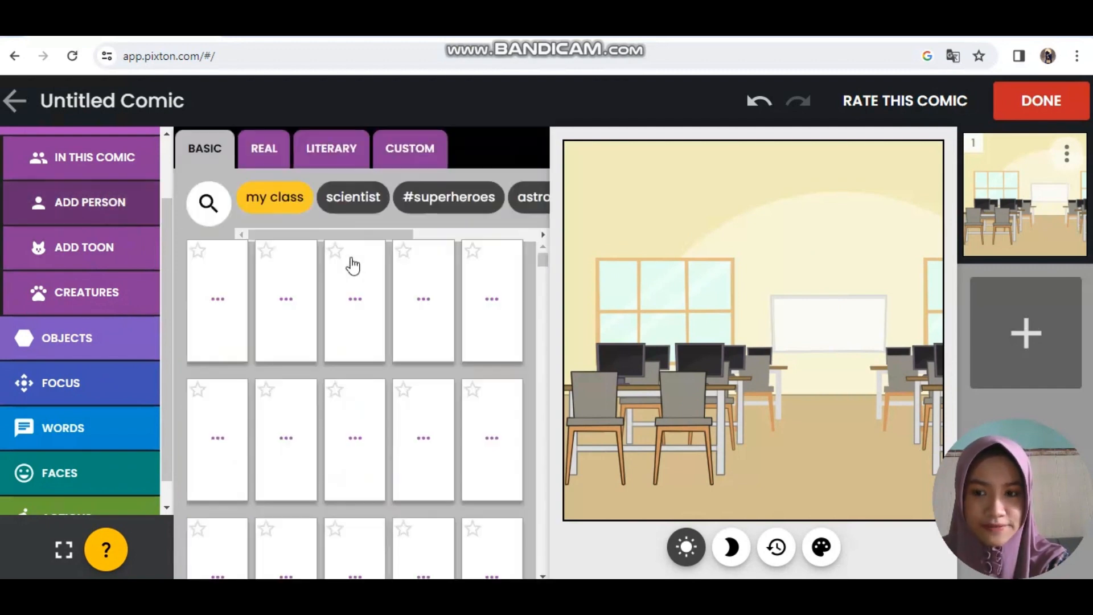
scroll(322, 433, "down", 2)
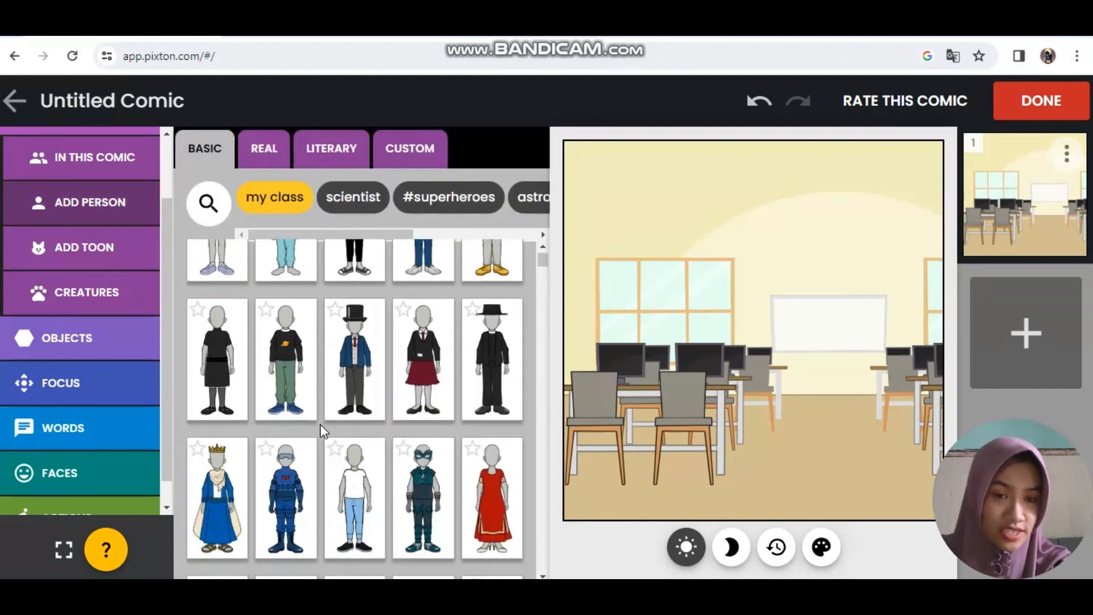
scroll(309, 385, "up", 2)
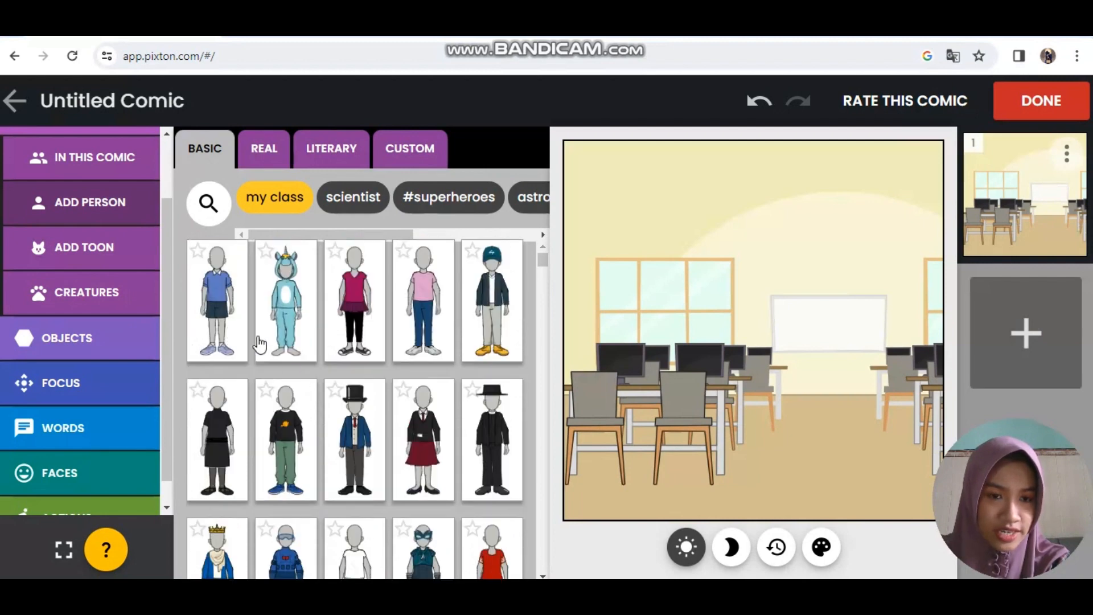
scroll(284, 424, "down", 8)
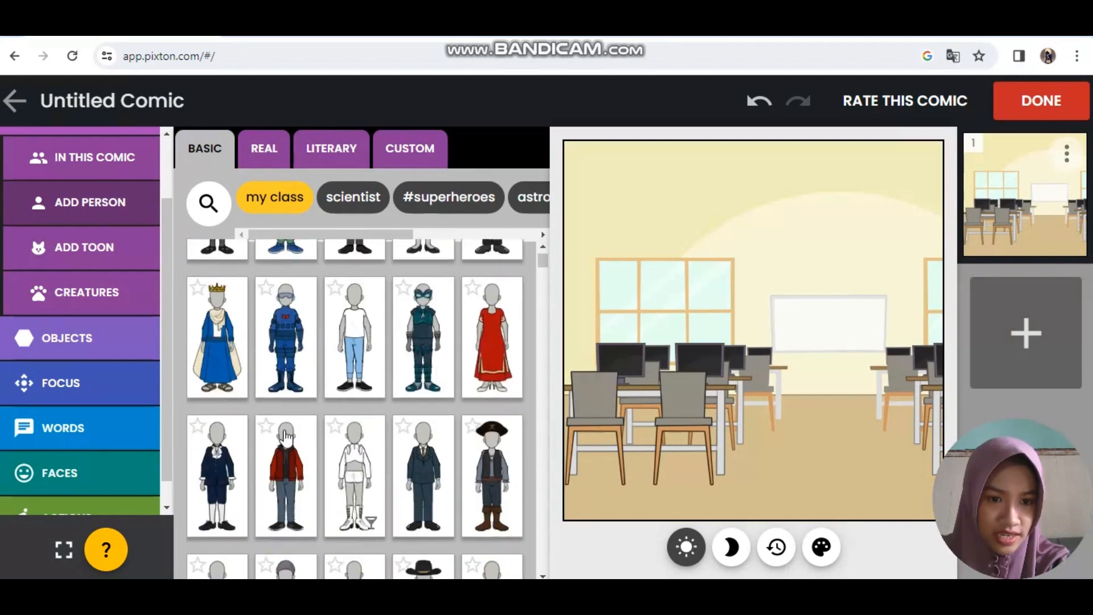
scroll(398, 454, "down", 6)
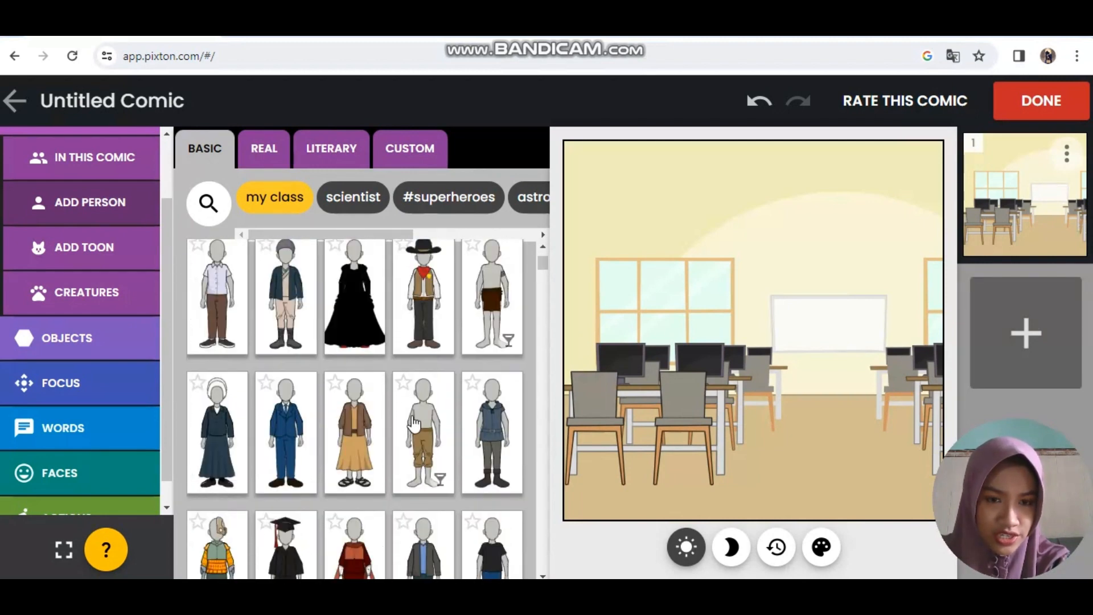
scroll(412, 424, "down", 4)
scroll(413, 382, "up", 5)
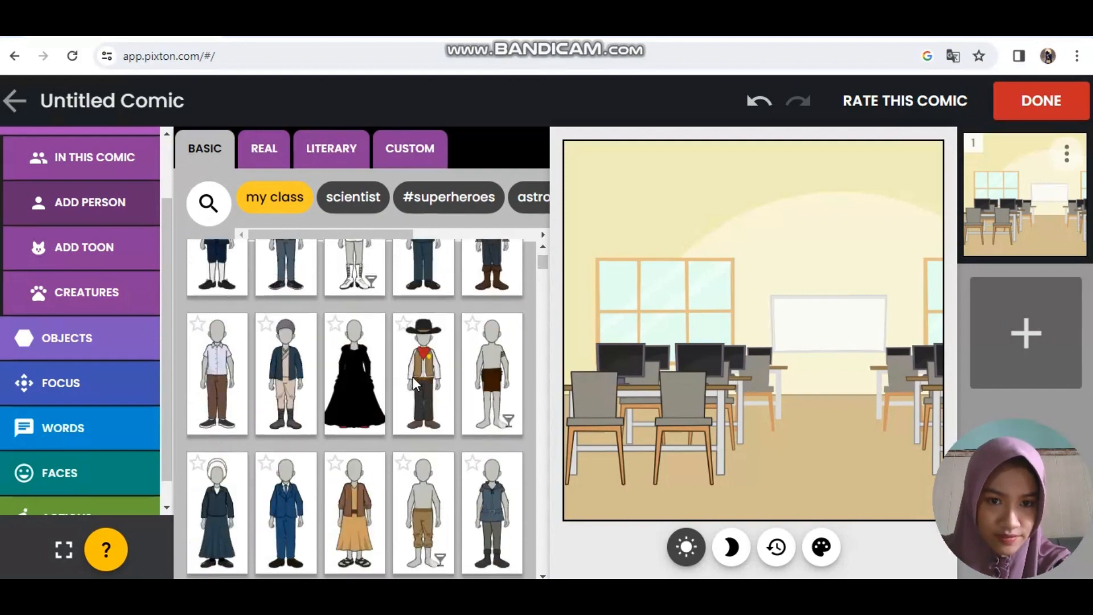
scroll(410, 452, "up", 10)
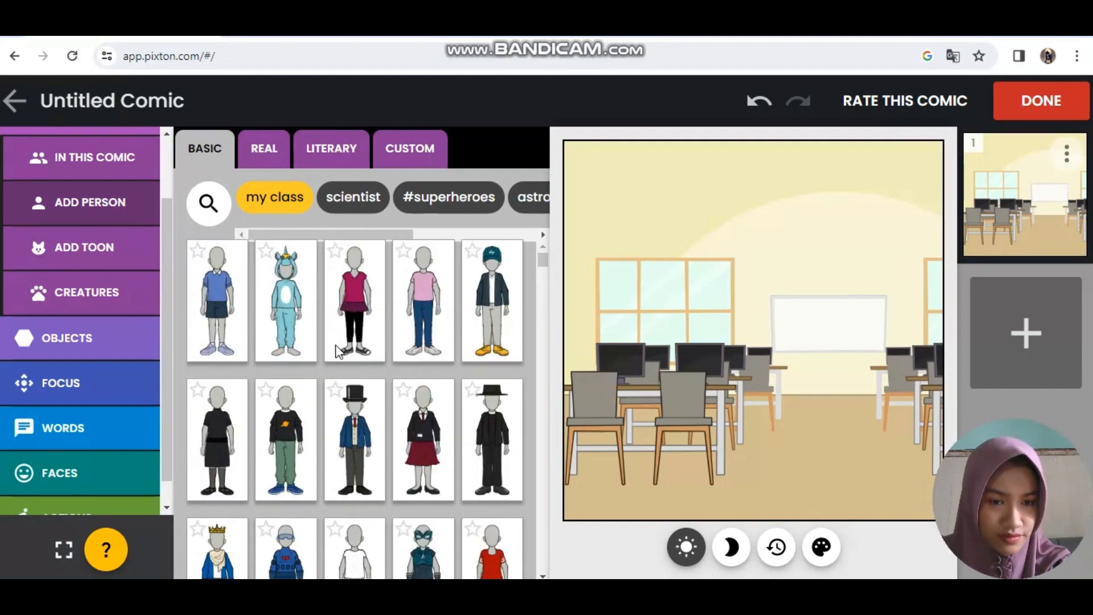
left_click(363, 322)
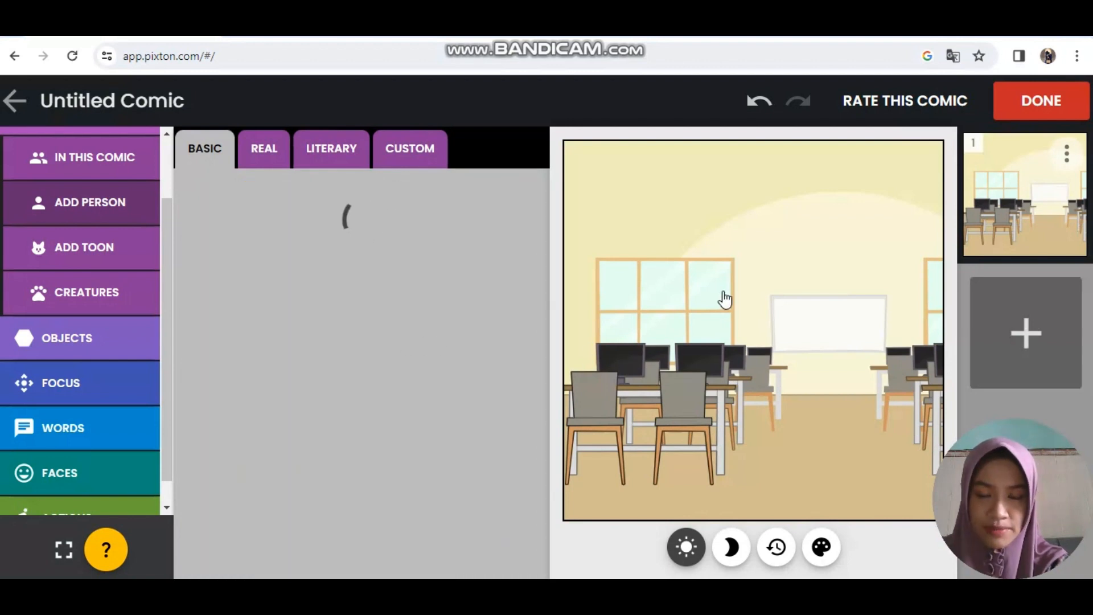
left_click(404, 316)
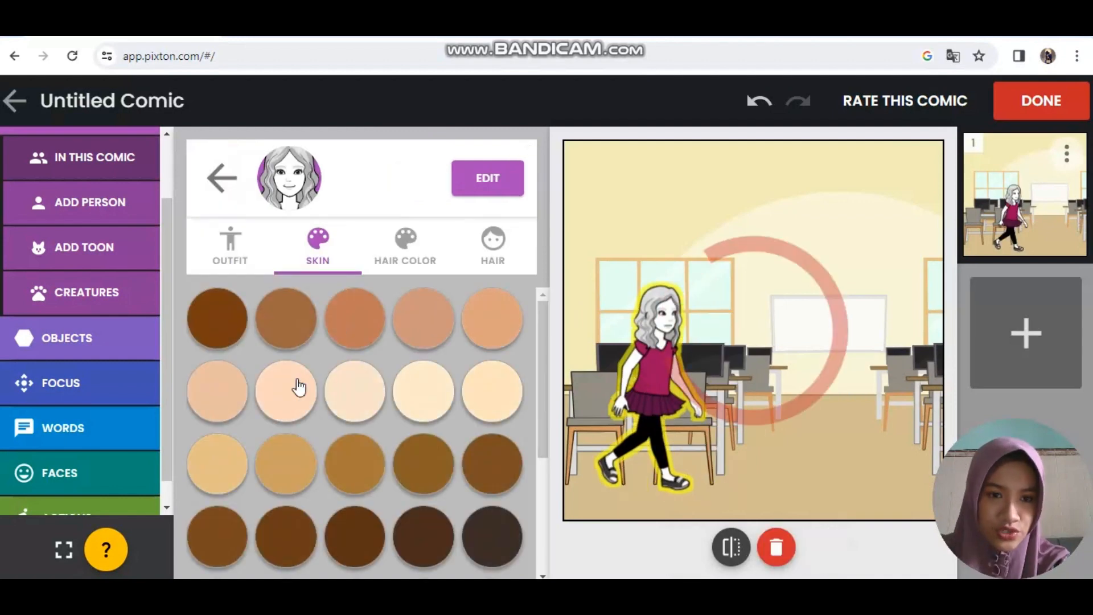
Step: Give the girl a light peach skin tone and black hair
left_click(290, 385)
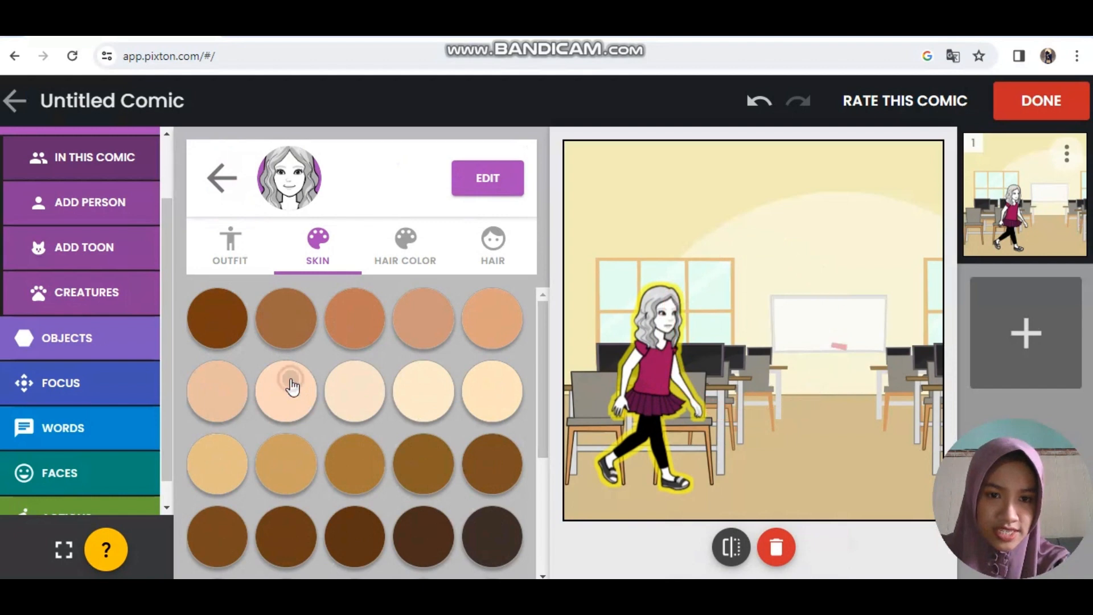
left_click(417, 243)
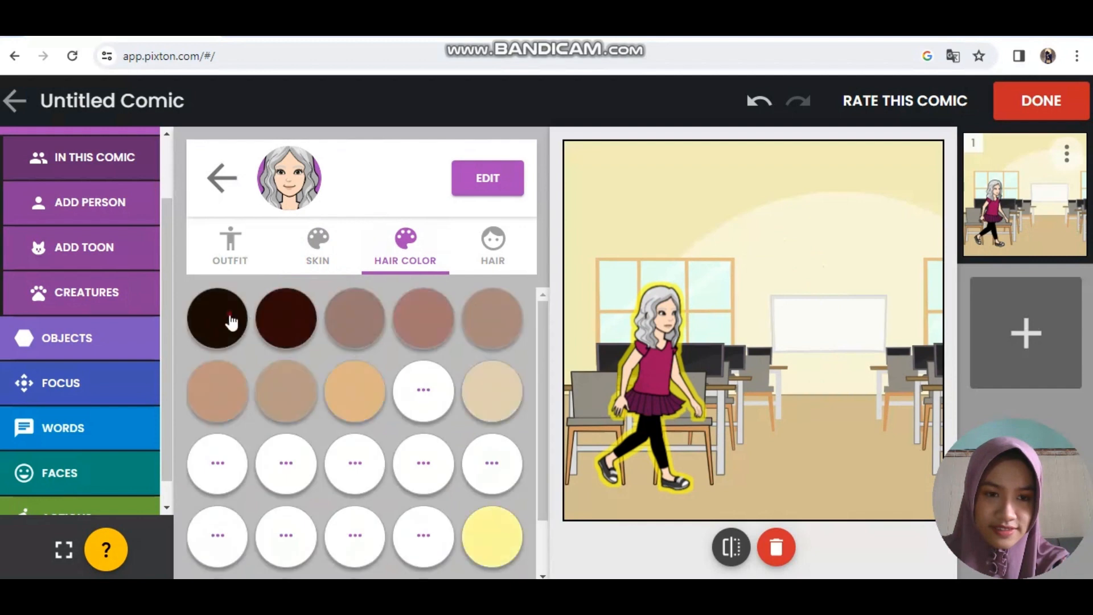
left_click(228, 319)
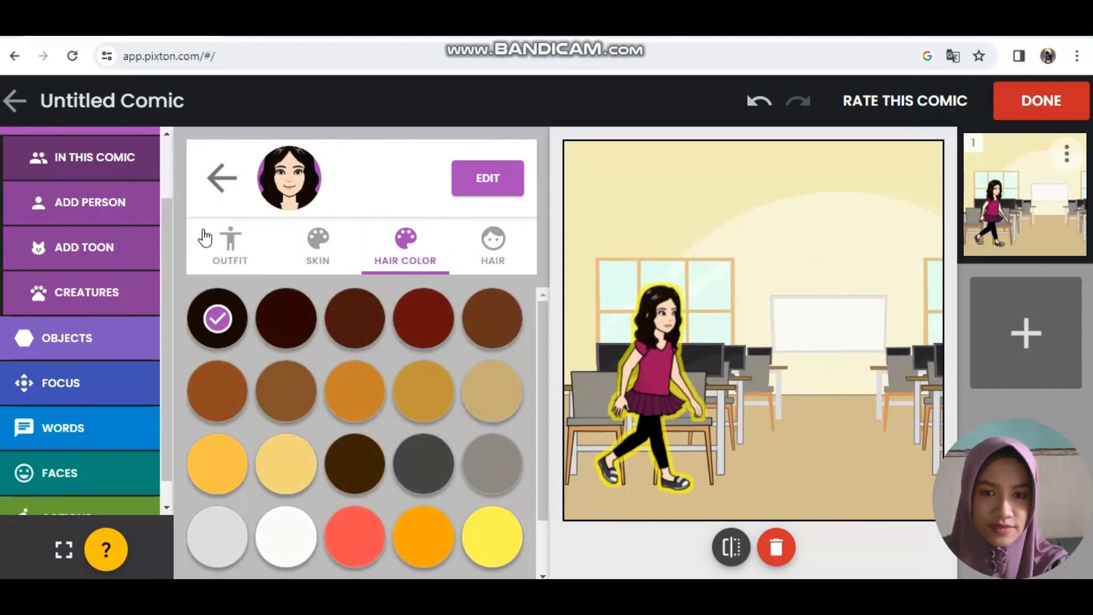
Step: Add a second basic person to the panel: the short-haired boy in the blue hoodie, grey trousers and yellow shoes
left_click(94, 218)
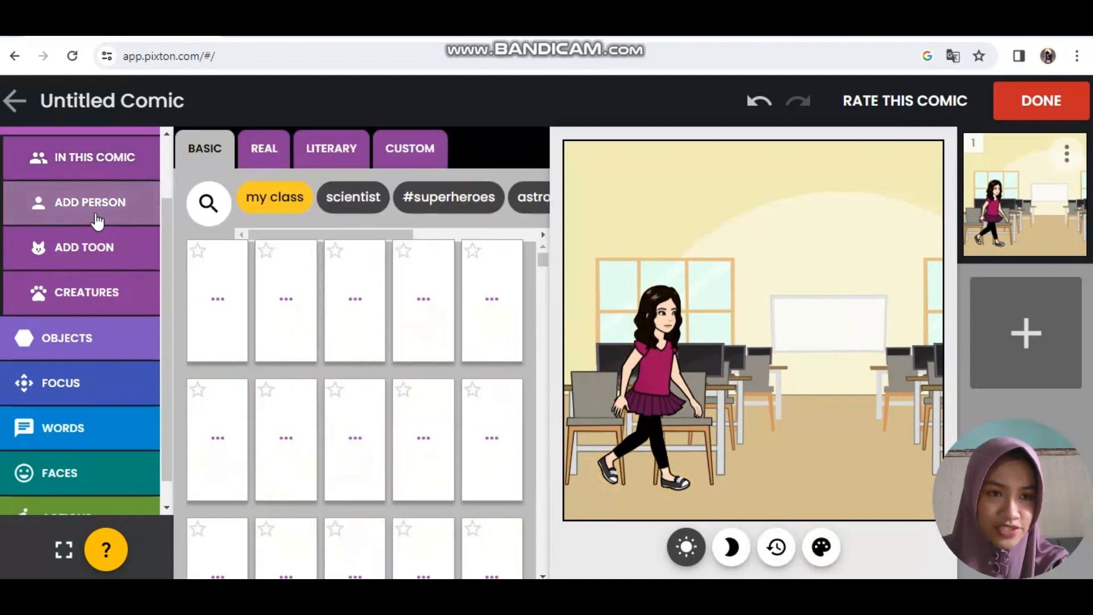
scroll(341, 447, "down", 7)
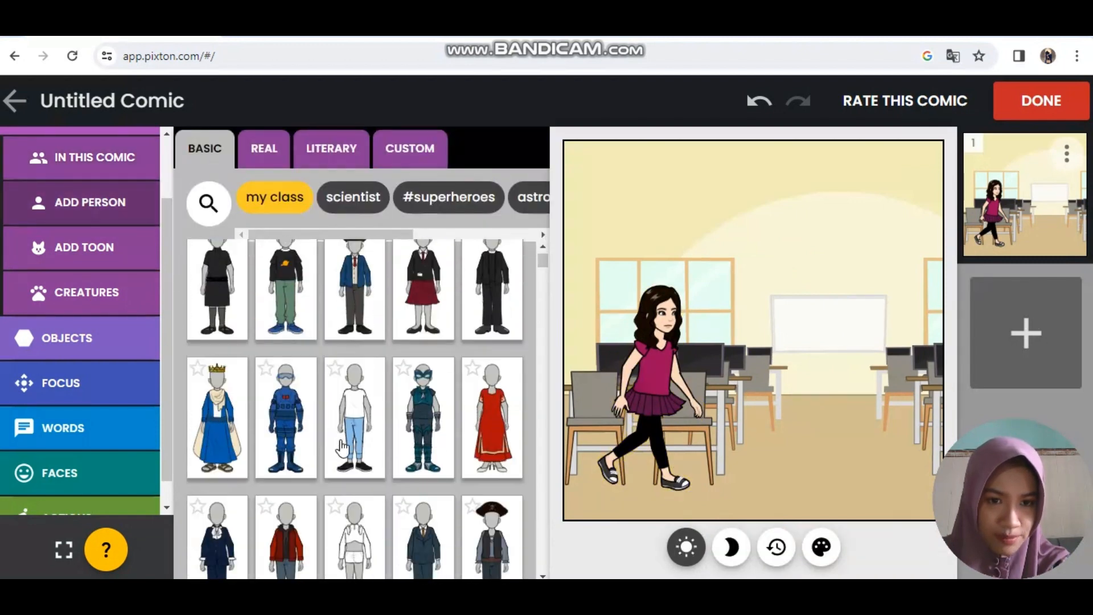
left_click(285, 342)
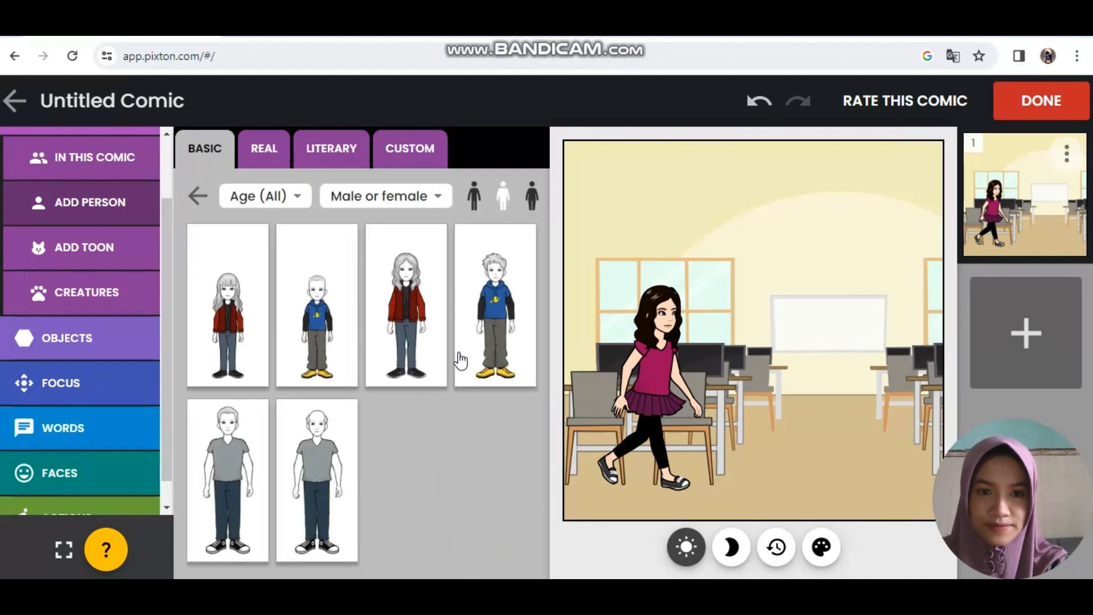
left_click(495, 324)
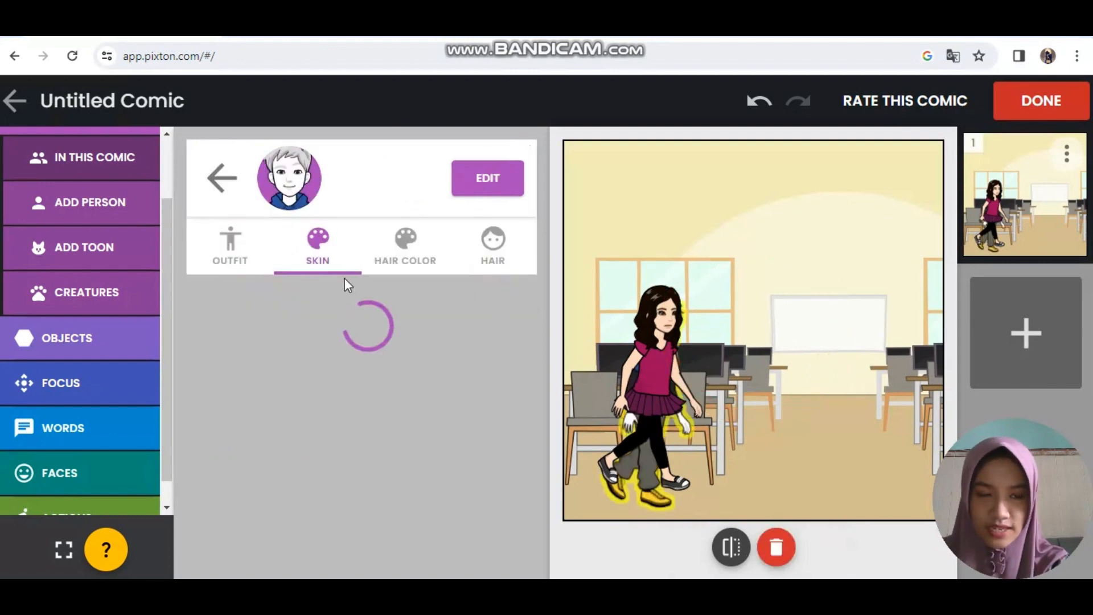
Step: Give the boy a light peach skin tone and move him to the right of the girl, in front of the whiteboard
left_click(302, 392)
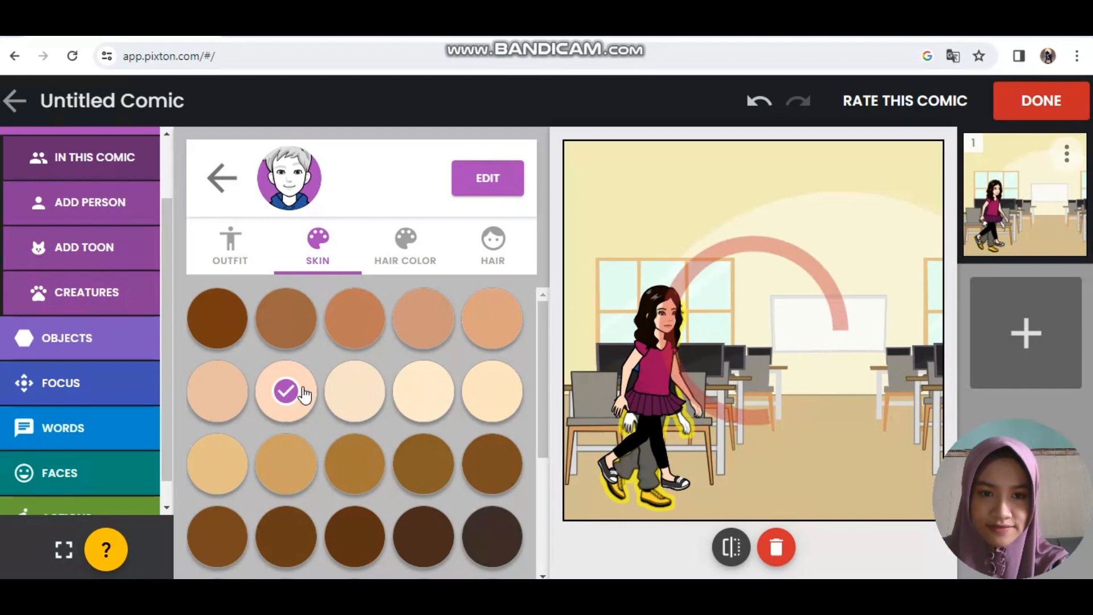
left_click_drag(650, 447, 833, 425)
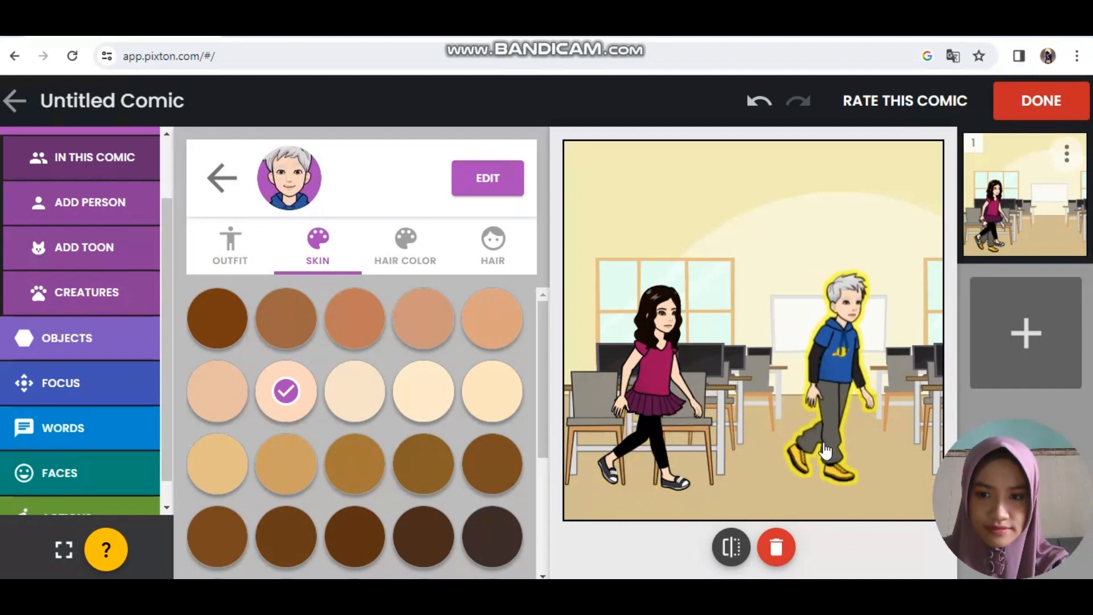
Step: Change the boy's hair color to dark reddish brown
left_click(426, 250)
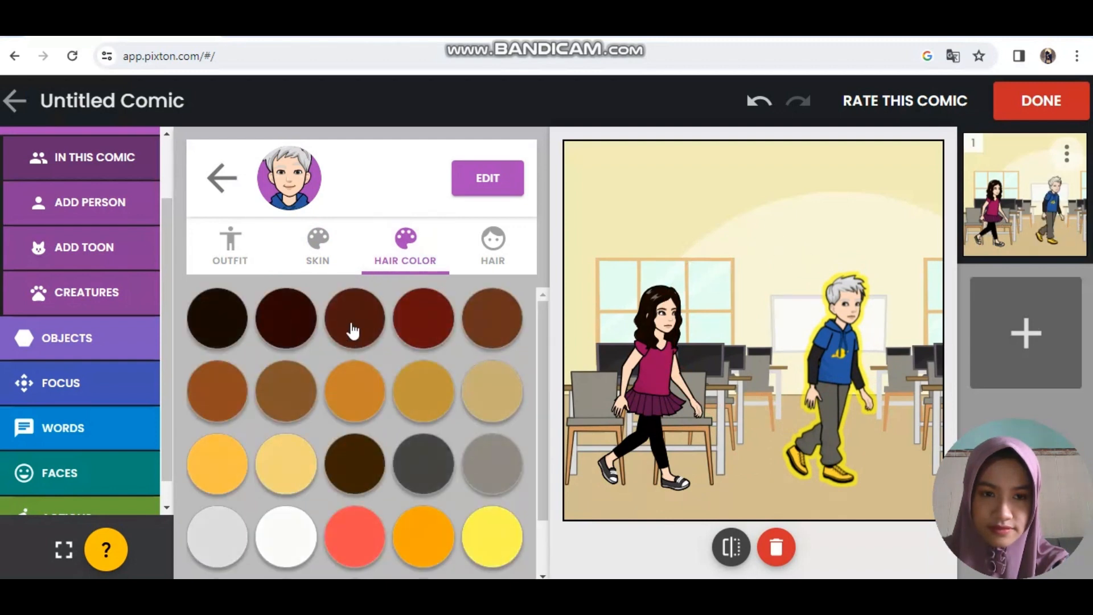
left_click(353, 327)
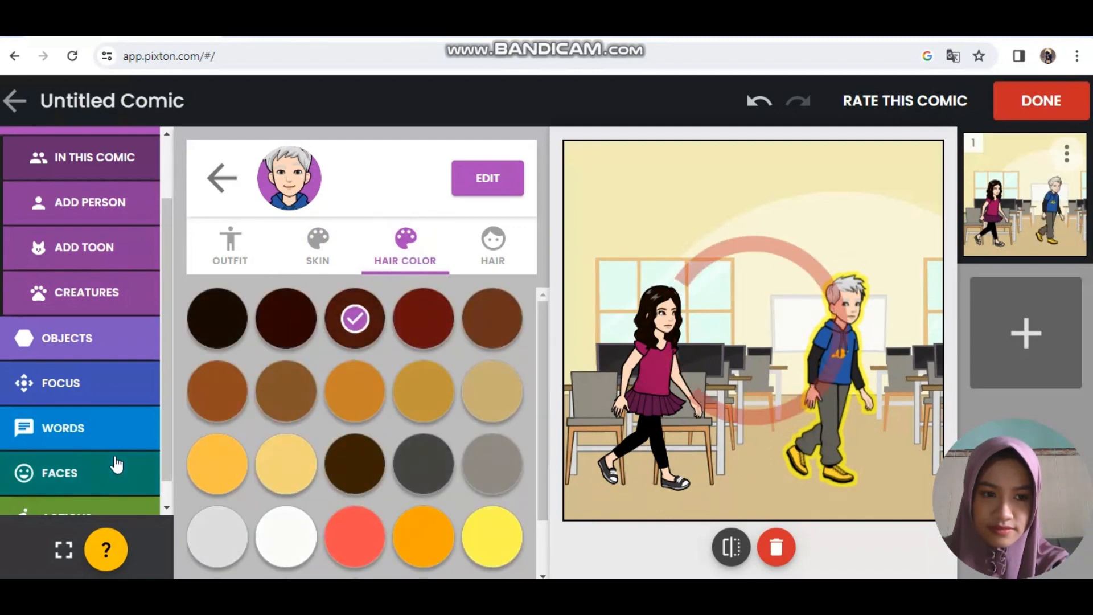
Step: Search the girl's body poses for "upset" and apply the standing pose with one hand on her head and the other on her hip
scroll(115, 463, "down", 1)
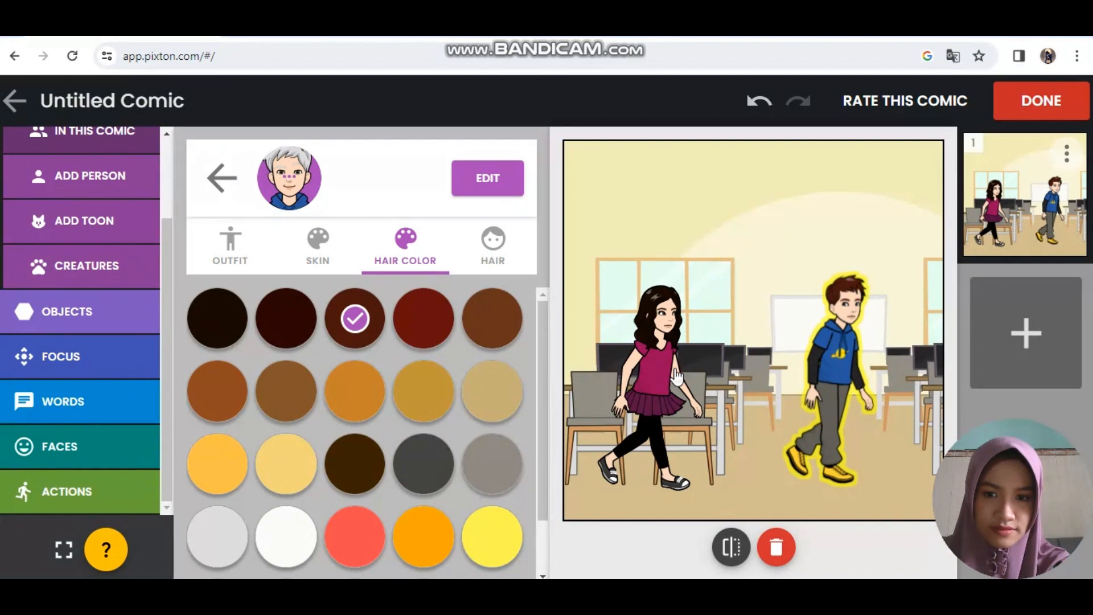
left_click(82, 501)
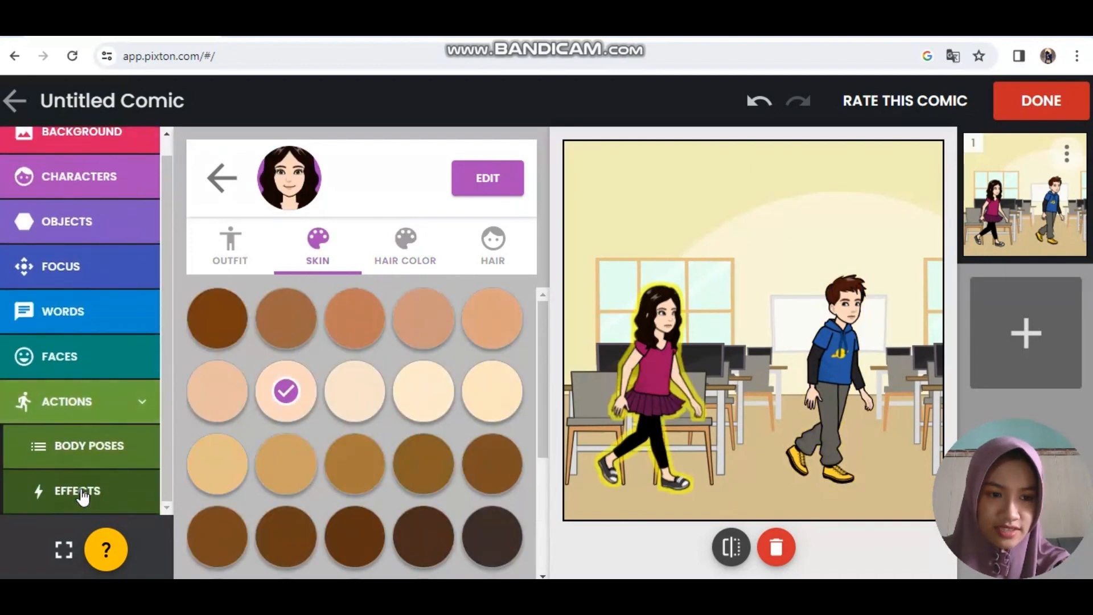
left_click(125, 456)
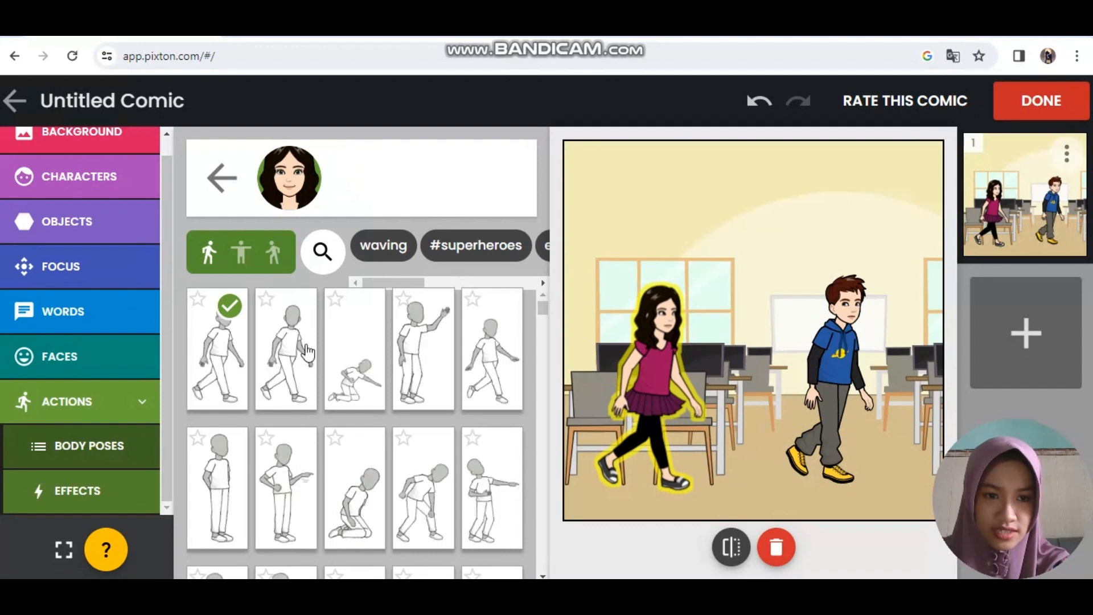
left_click(322, 251)
type("u")
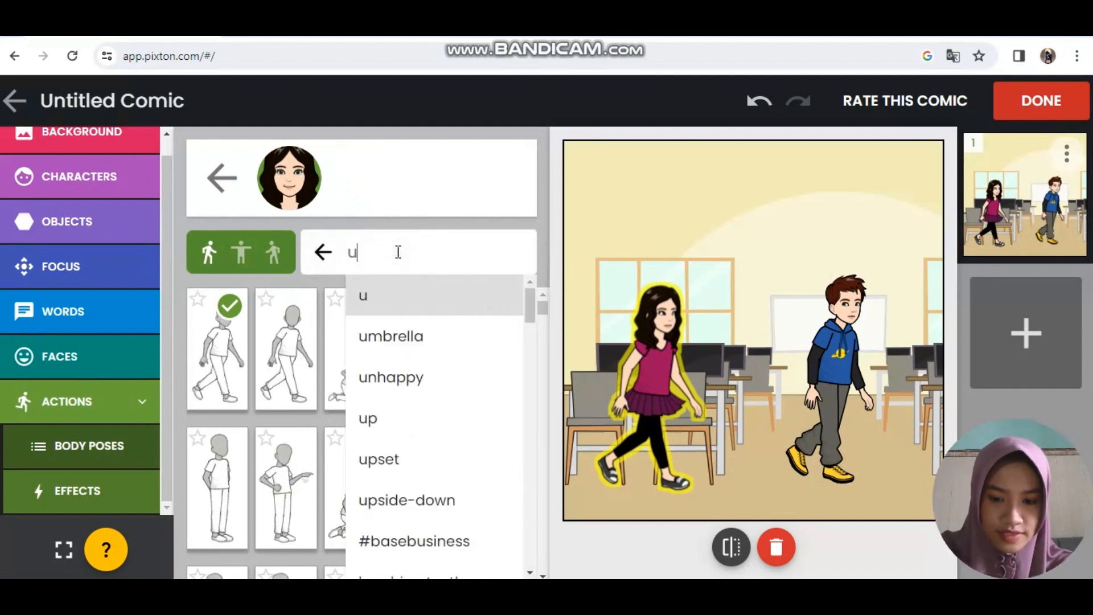
type("pset")
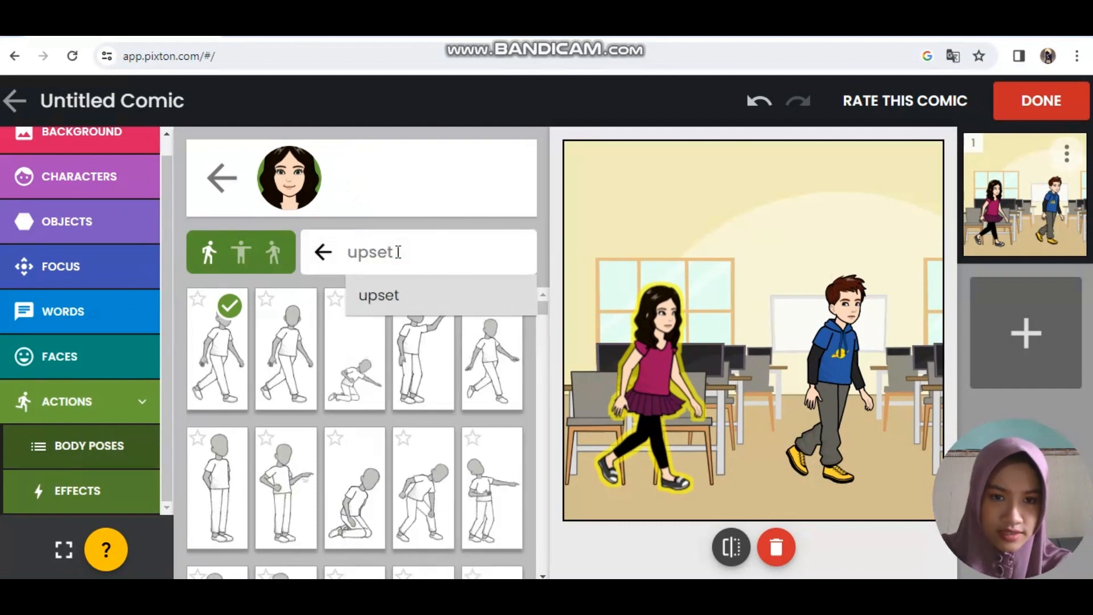
left_click(416, 293)
scroll(338, 446, "down", 1)
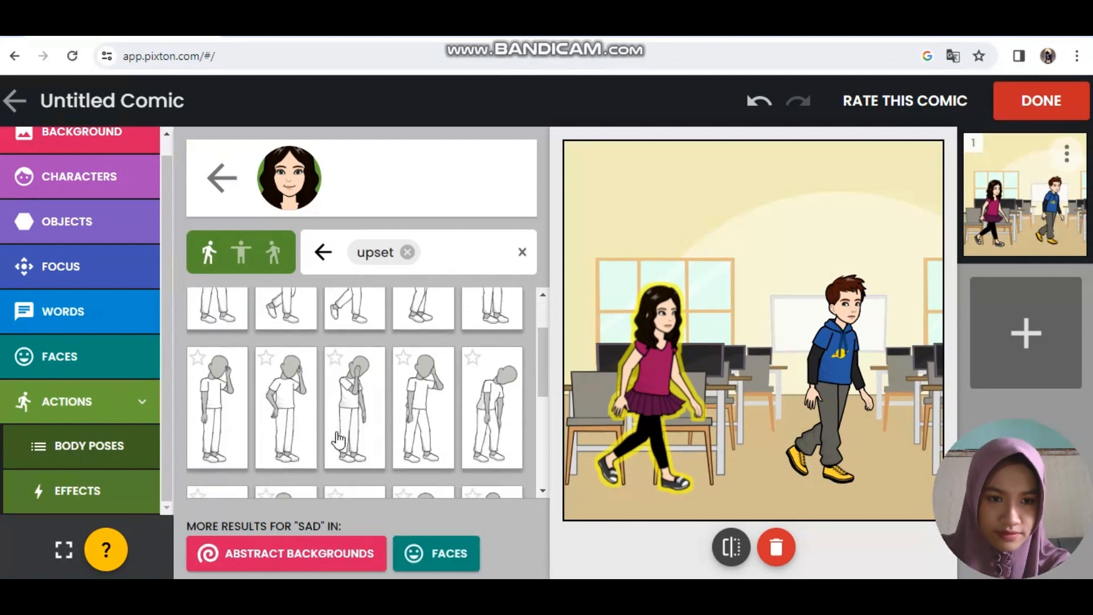
left_click(288, 401)
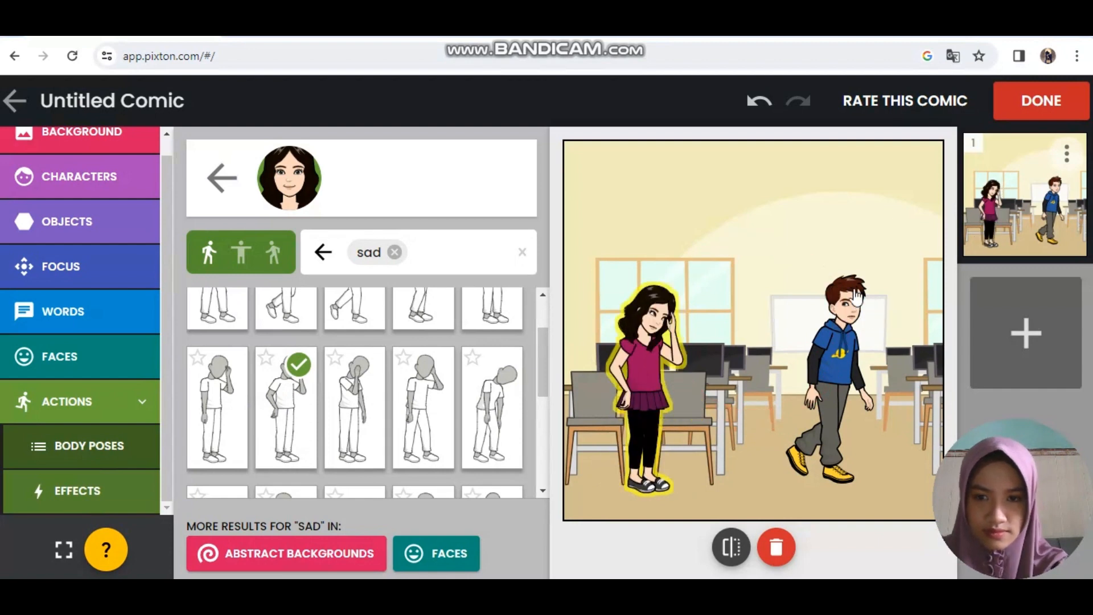
Step: Search the girl's facial expressions for "sad" and apply the sad face with closed eyes
left_click(105, 373)
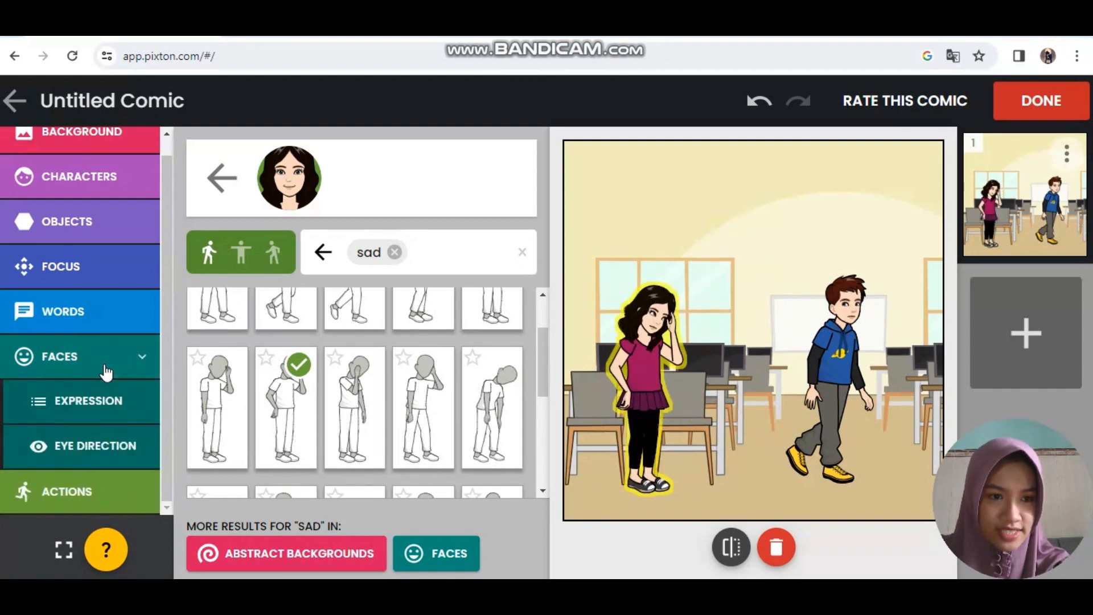
left_click(140, 397)
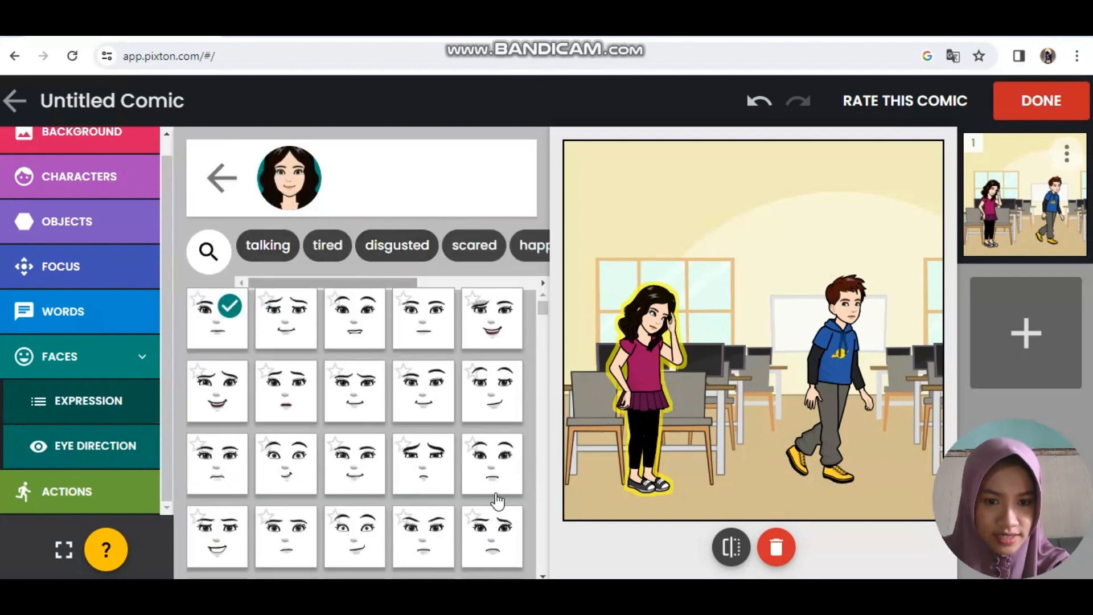
left_click(209, 250)
type("sad")
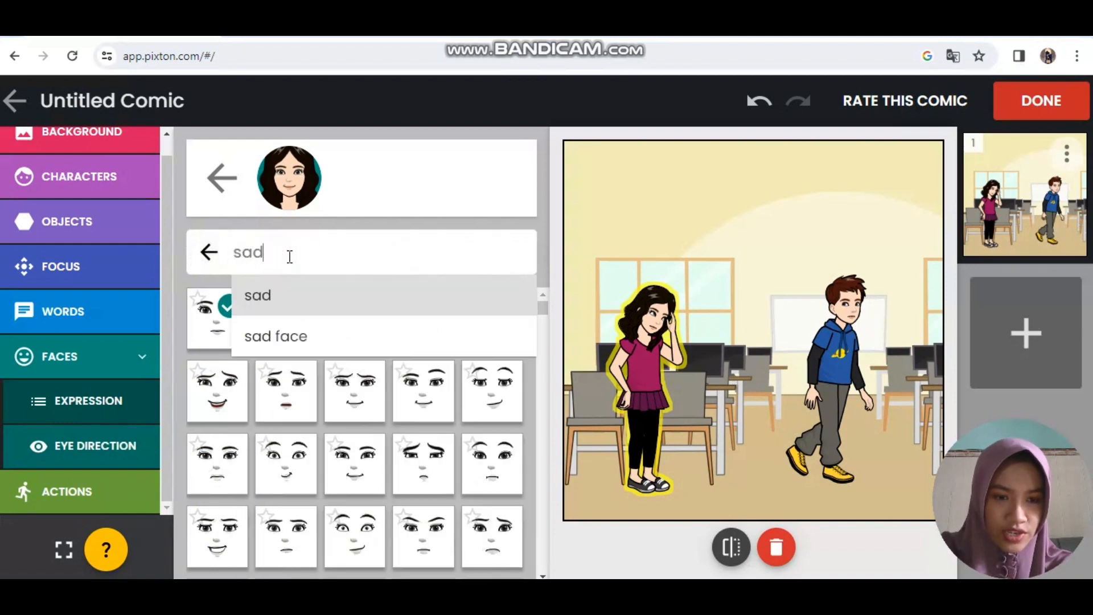
key("Return")
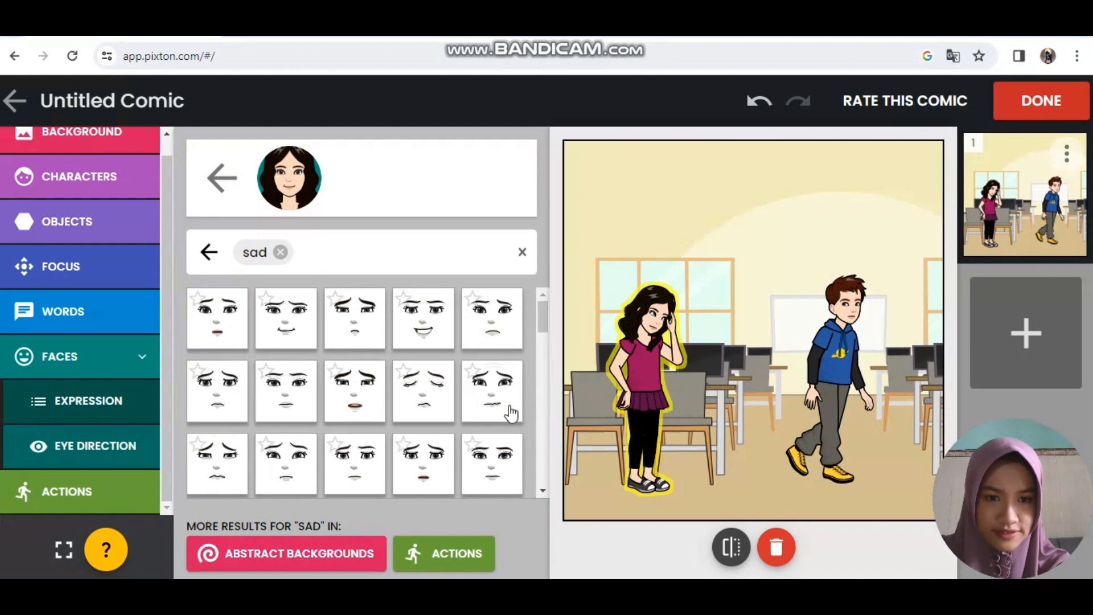
left_click(420, 399)
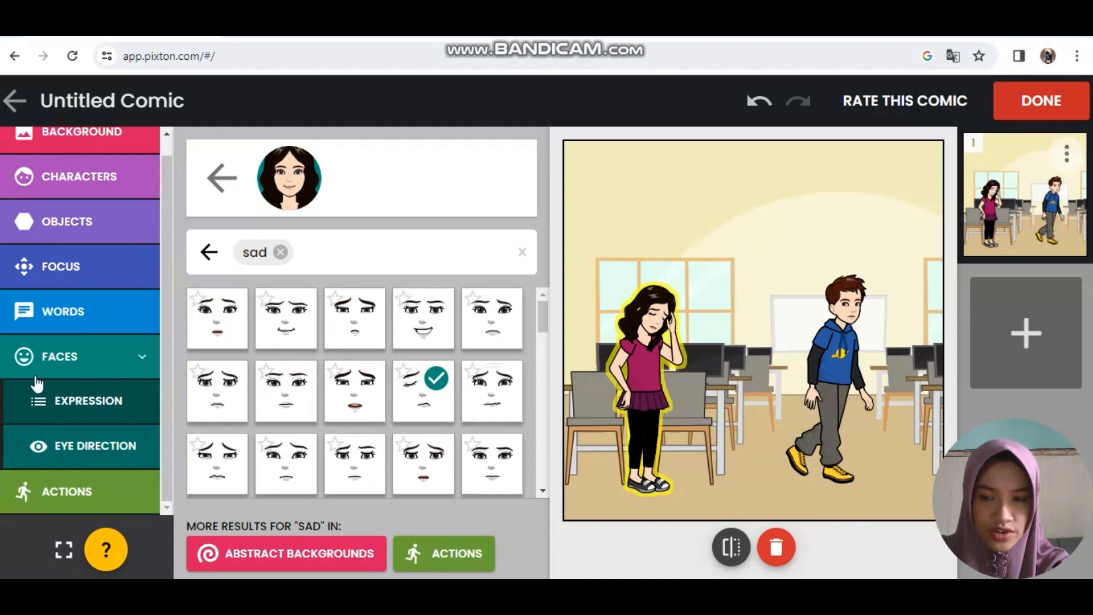
Step: Select the boy and give him a closed-mouth frown with open eyes from the sad expressions
left_click(832, 347)
left_click(119, 486)
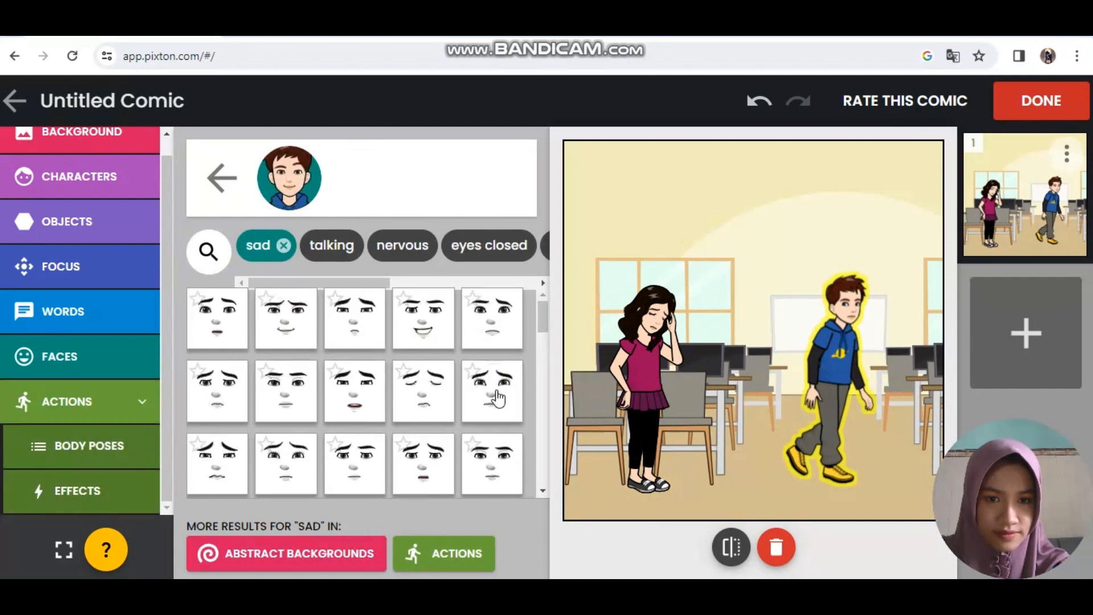
left_click(208, 251)
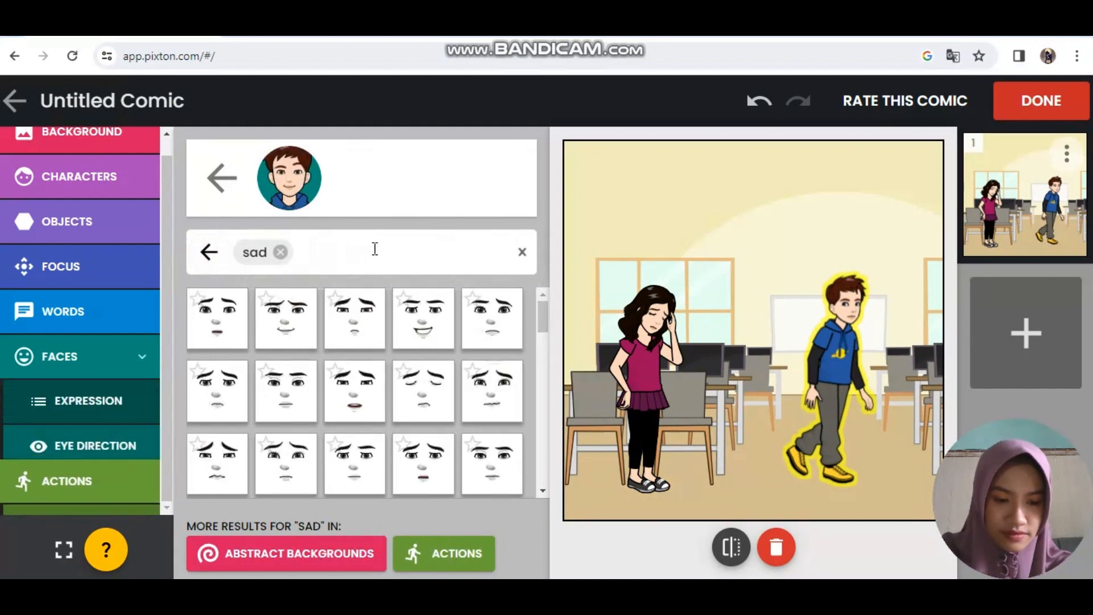
type("askijng")
key("Return")
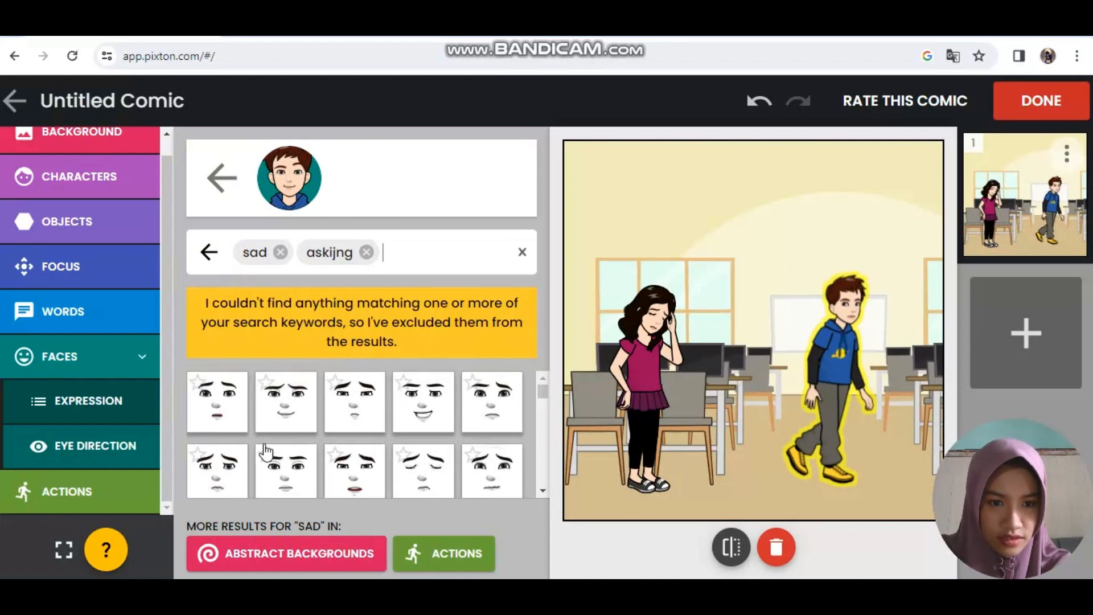
left_click(234, 417)
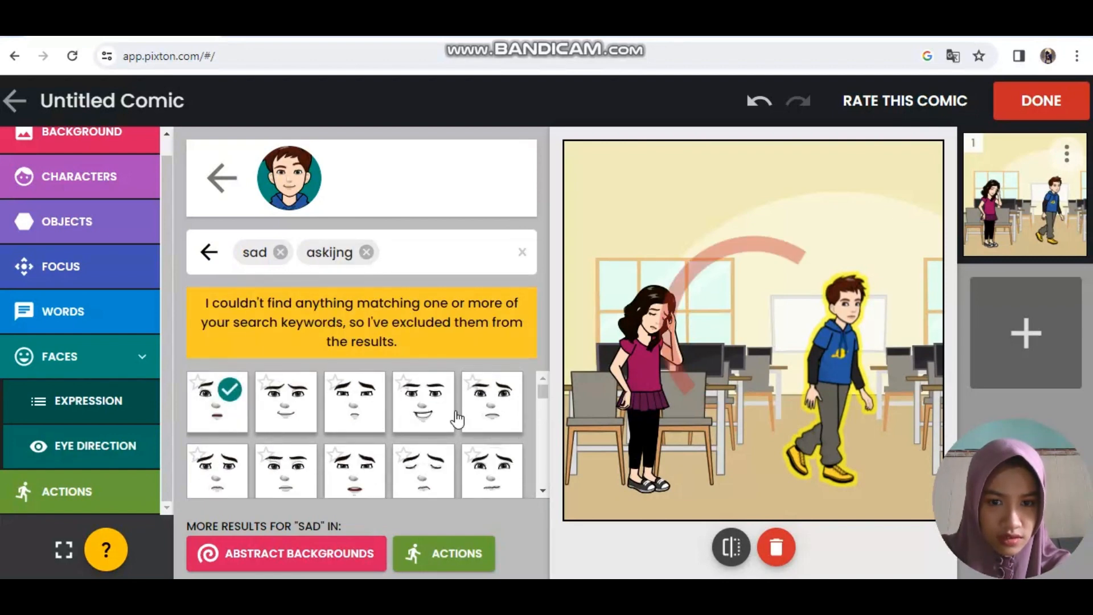
left_click(492, 417)
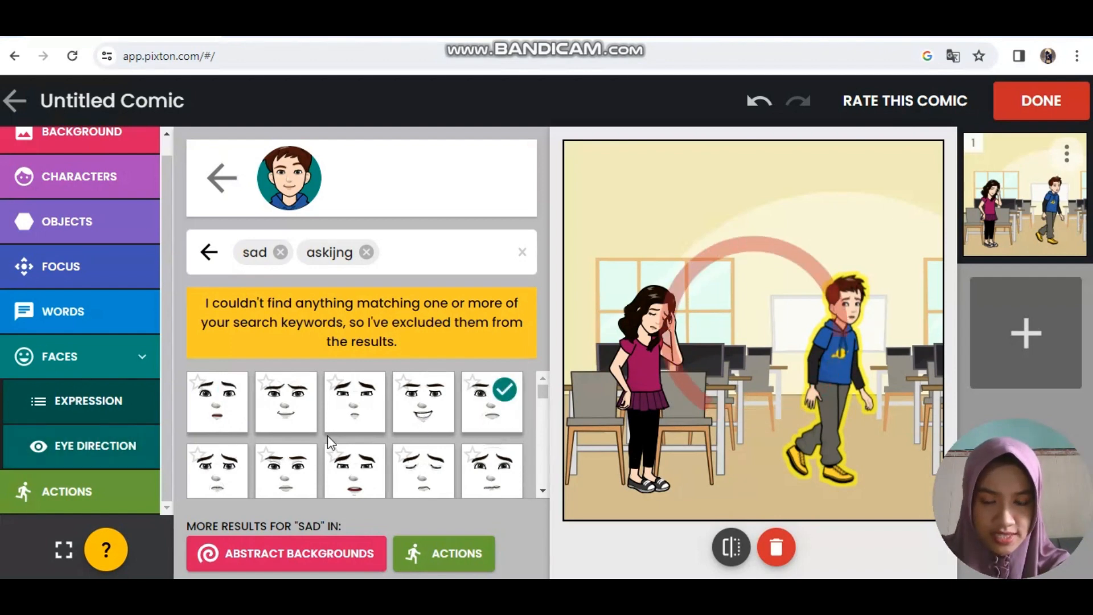
Step: Turn the boy's body in the opposite direction so he faces the girl
left_click(137, 481)
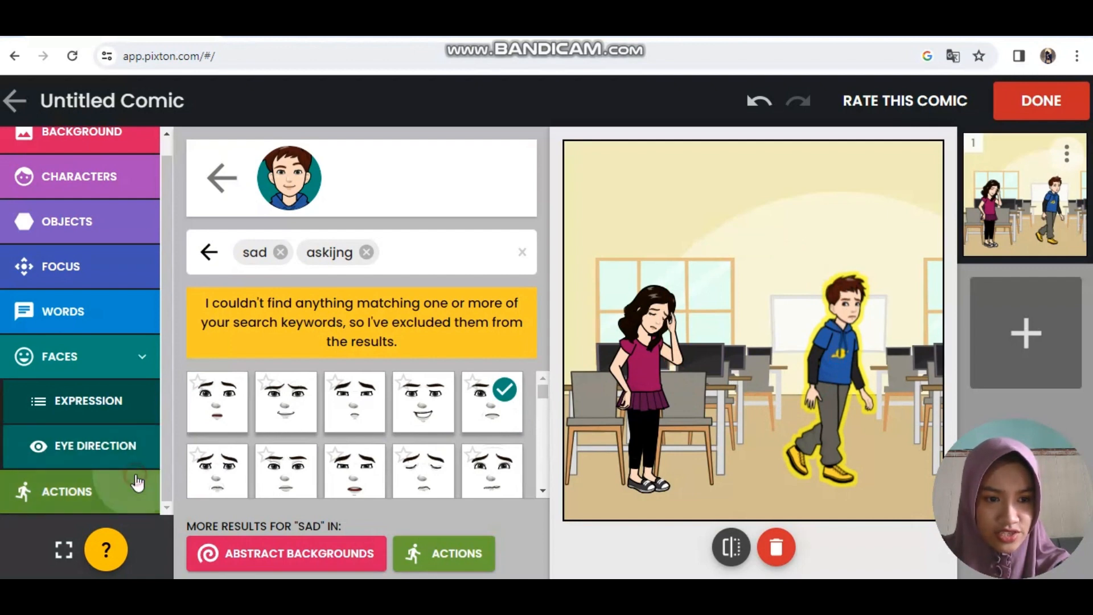
left_click(109, 458)
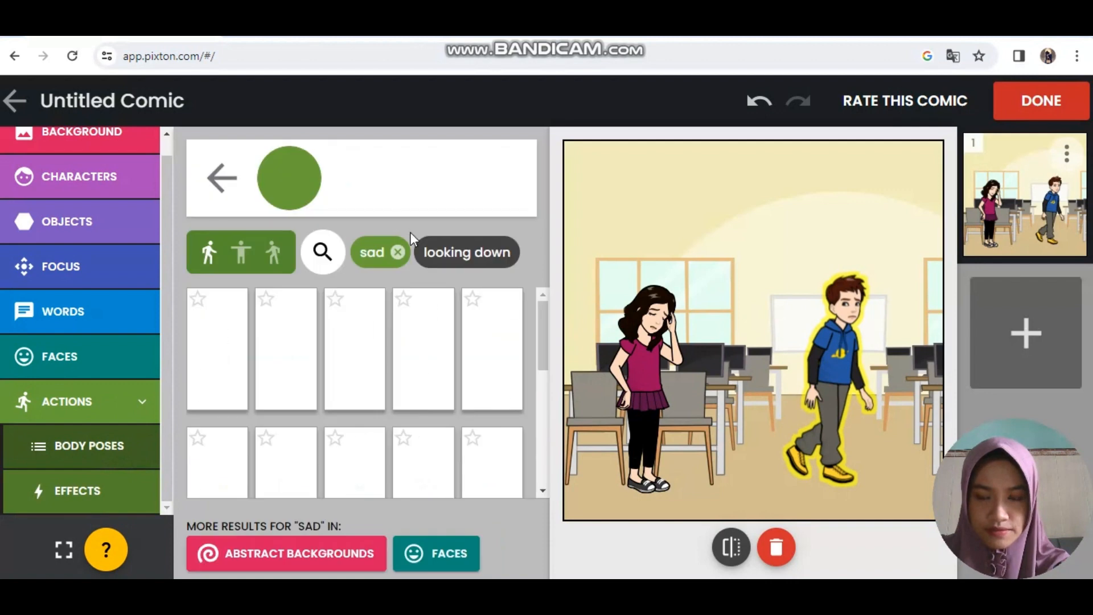
left_click(276, 255)
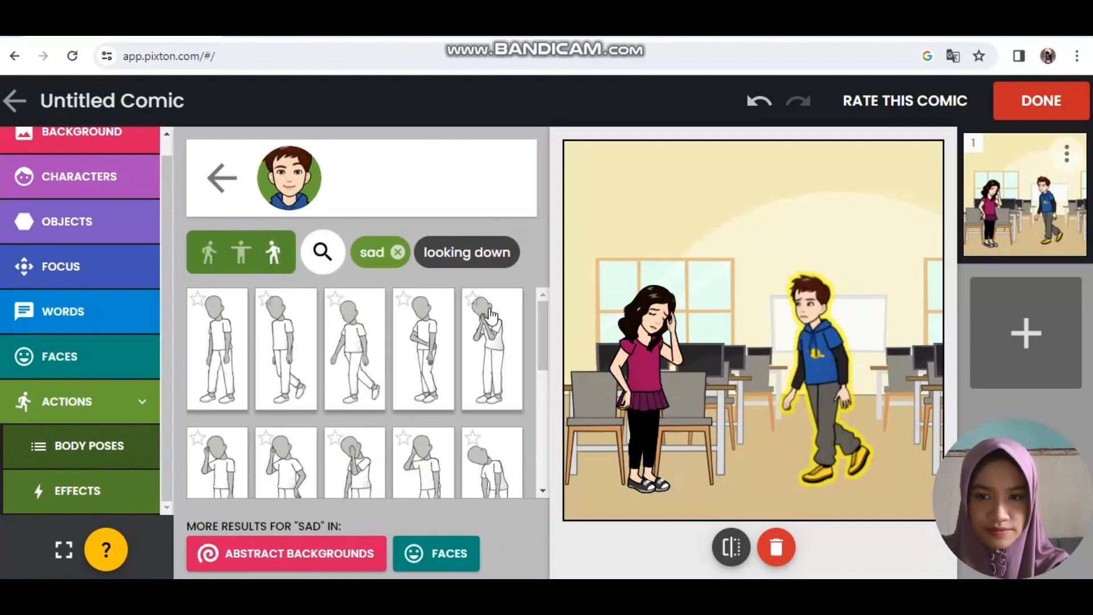
Step: Search the boy's body poses for "asking" without the sad filter and apply the standing pose with his hands held out toward the girl
left_click(322, 251)
type("asking")
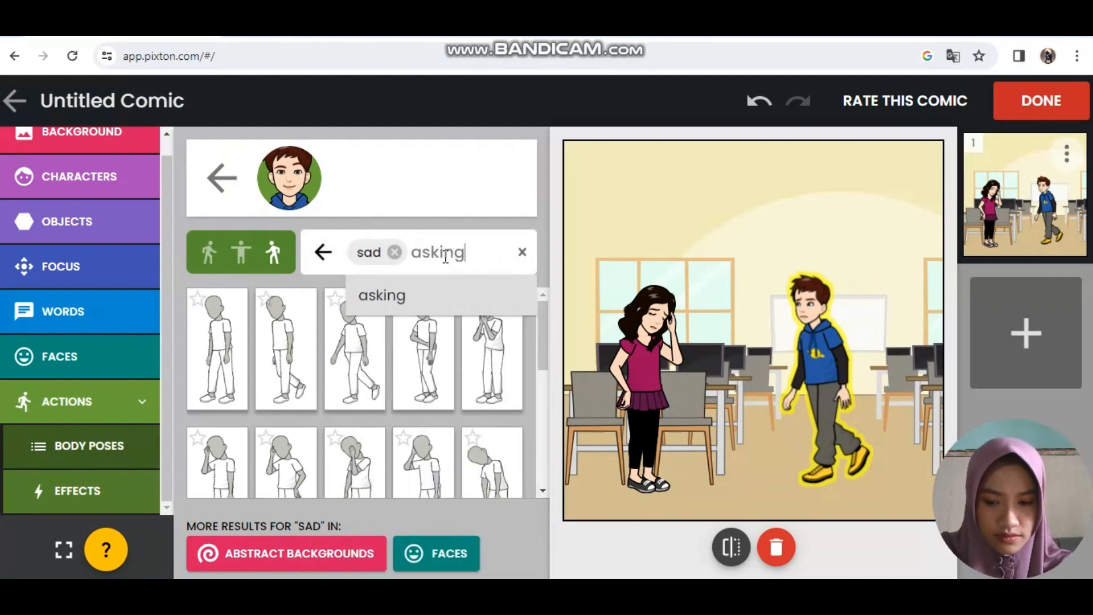
key("Return")
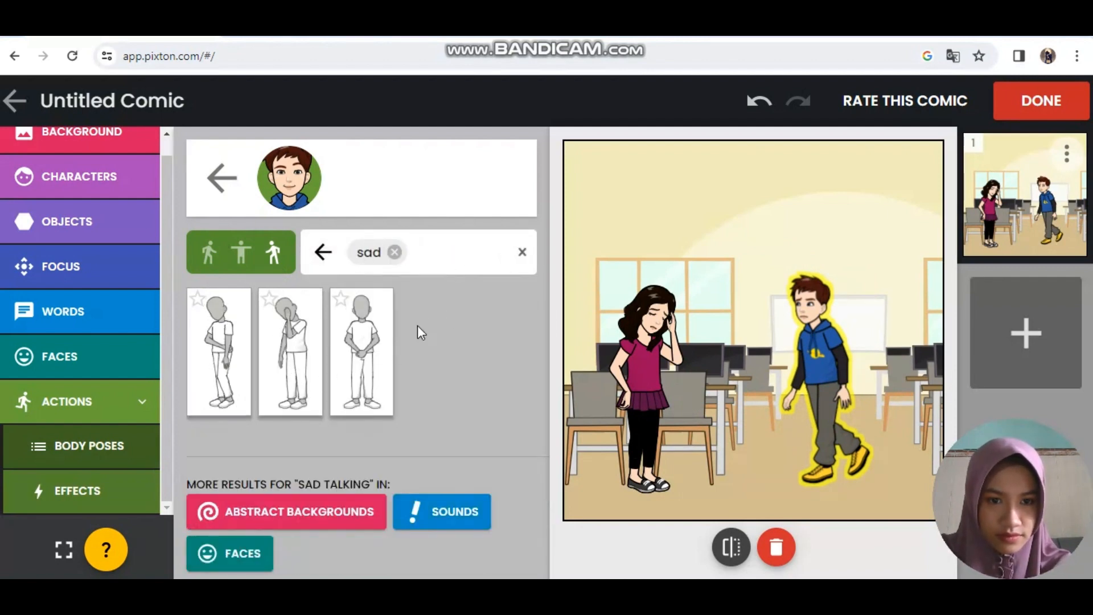
left_click(394, 252)
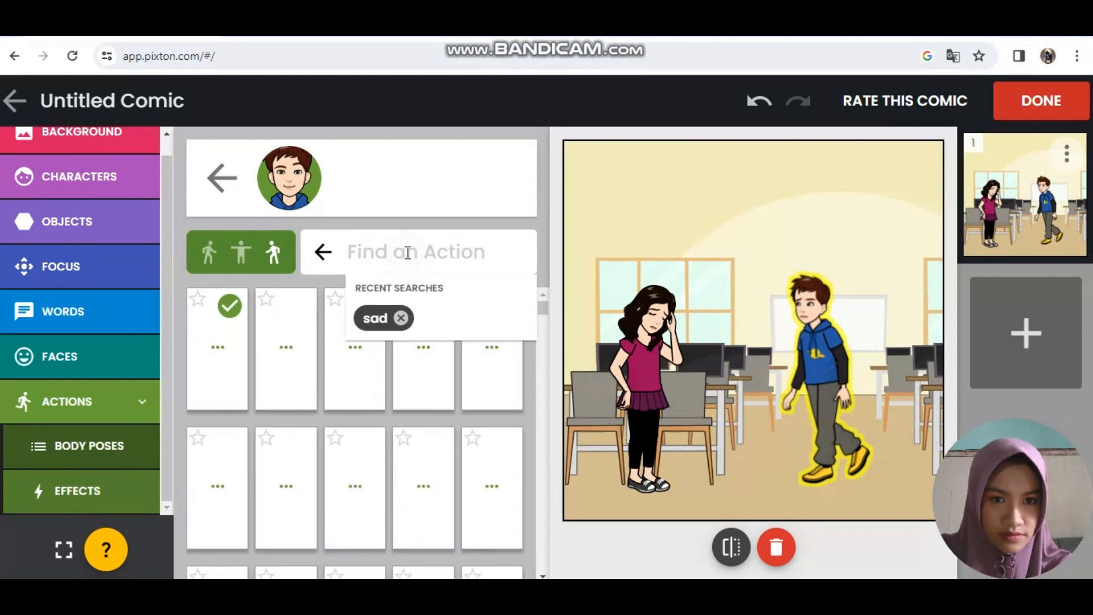
type("asking")
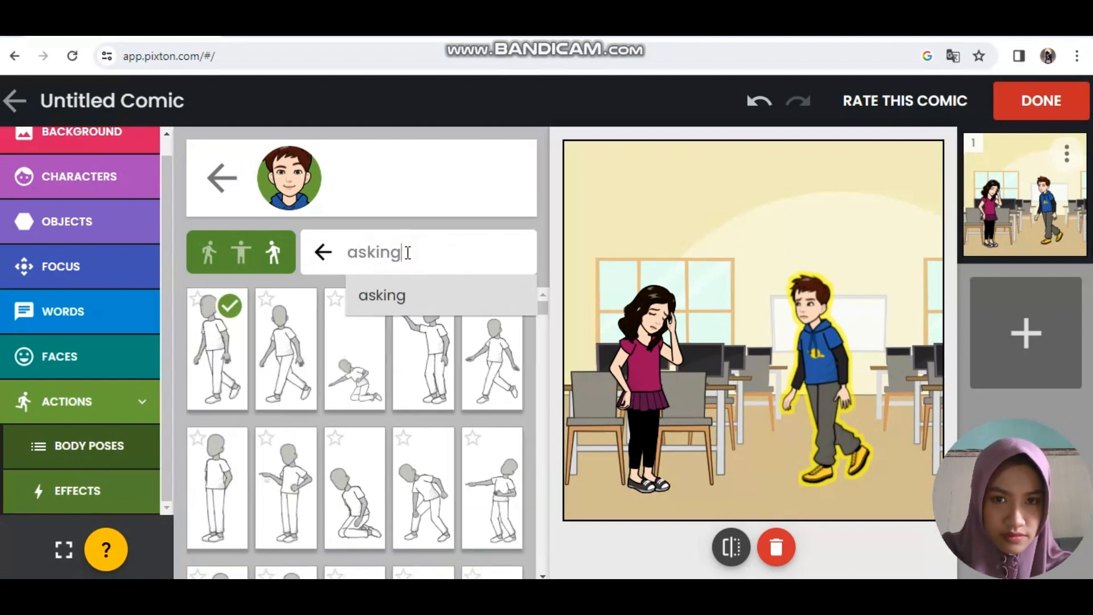
key("Return")
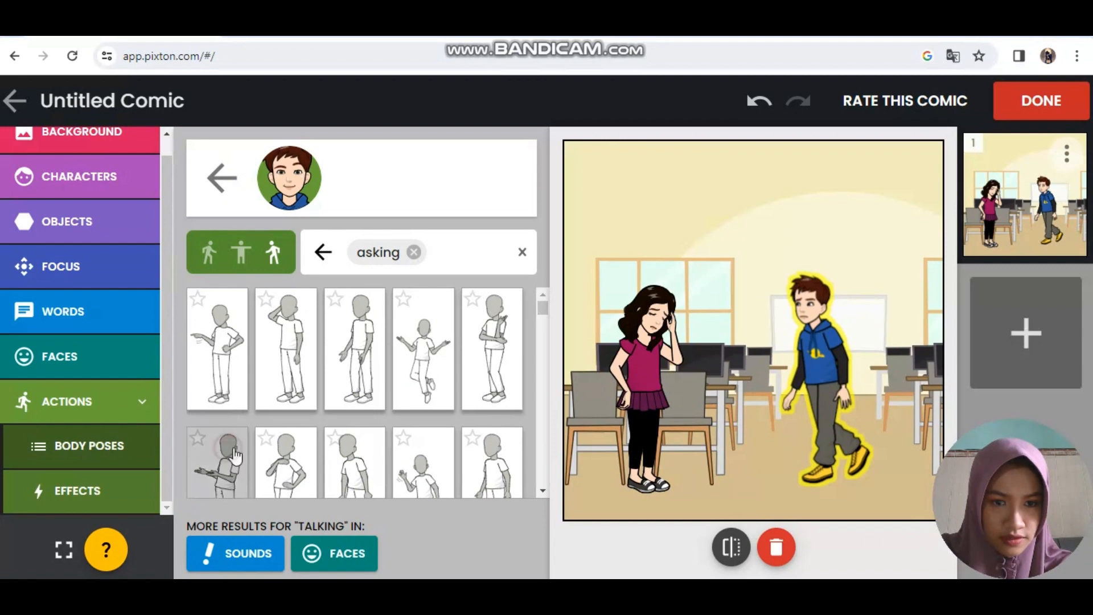
left_click(225, 461)
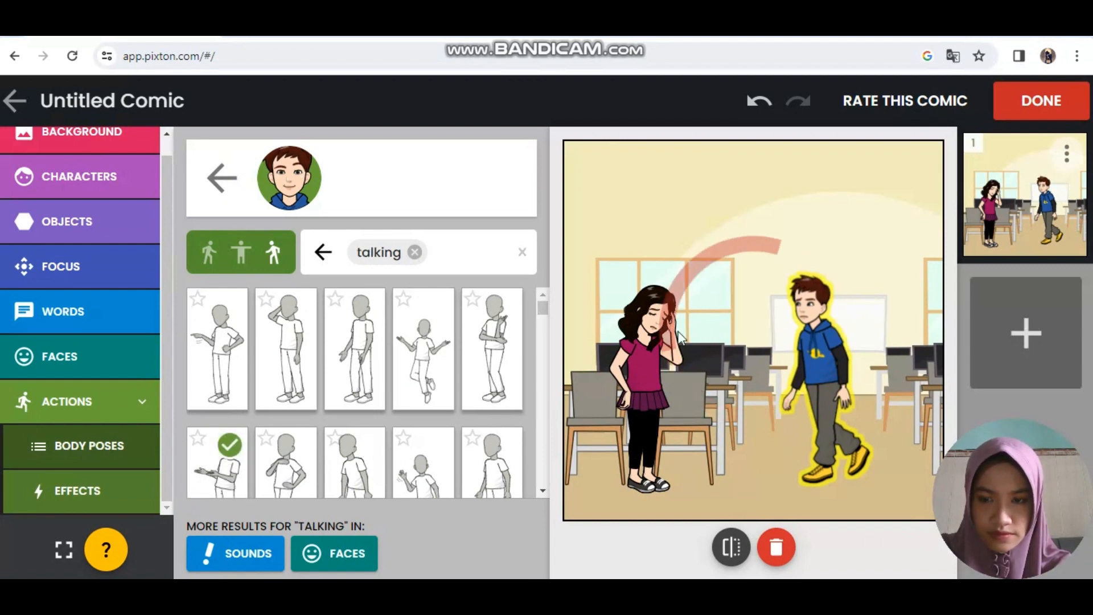
Step: Add a speech bubble for the boy reading "why you are looking so upset," followed by the girl's name and a question mark
left_click(80, 317)
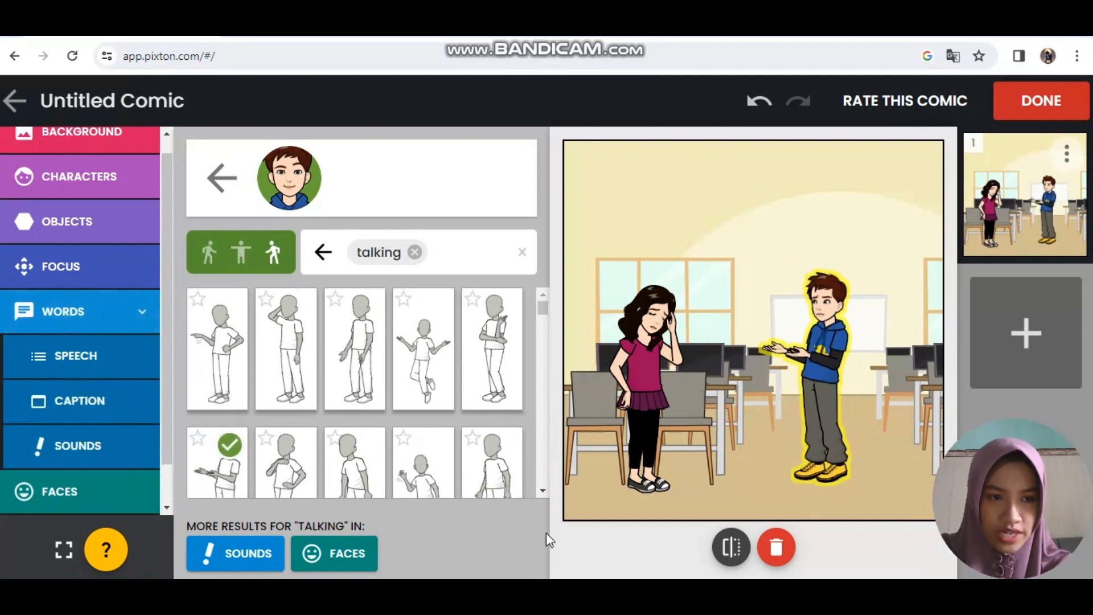
left_click(112, 357)
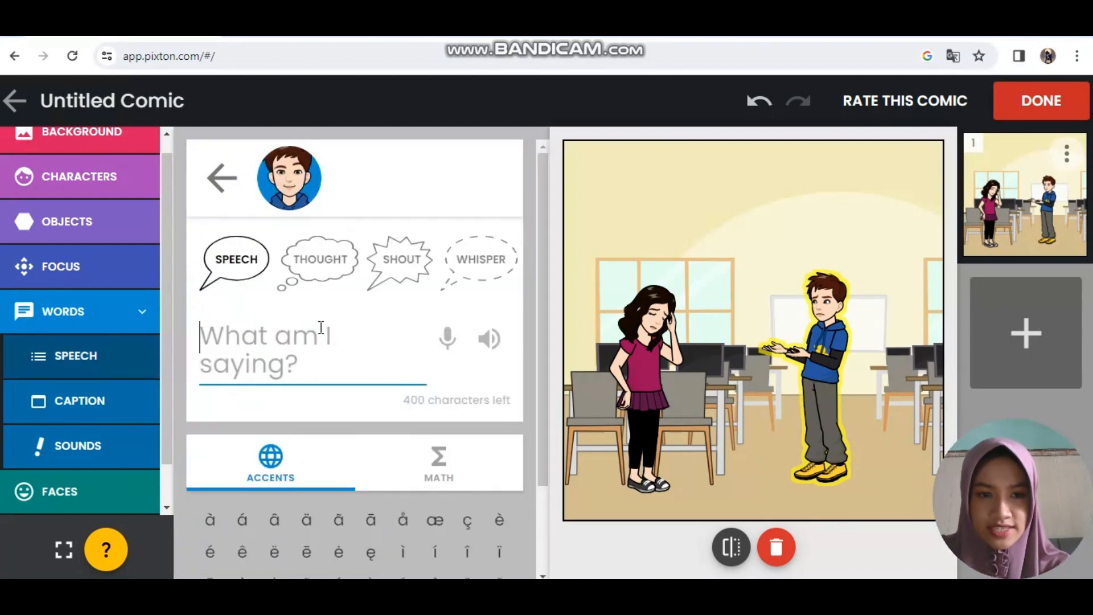
type("W")
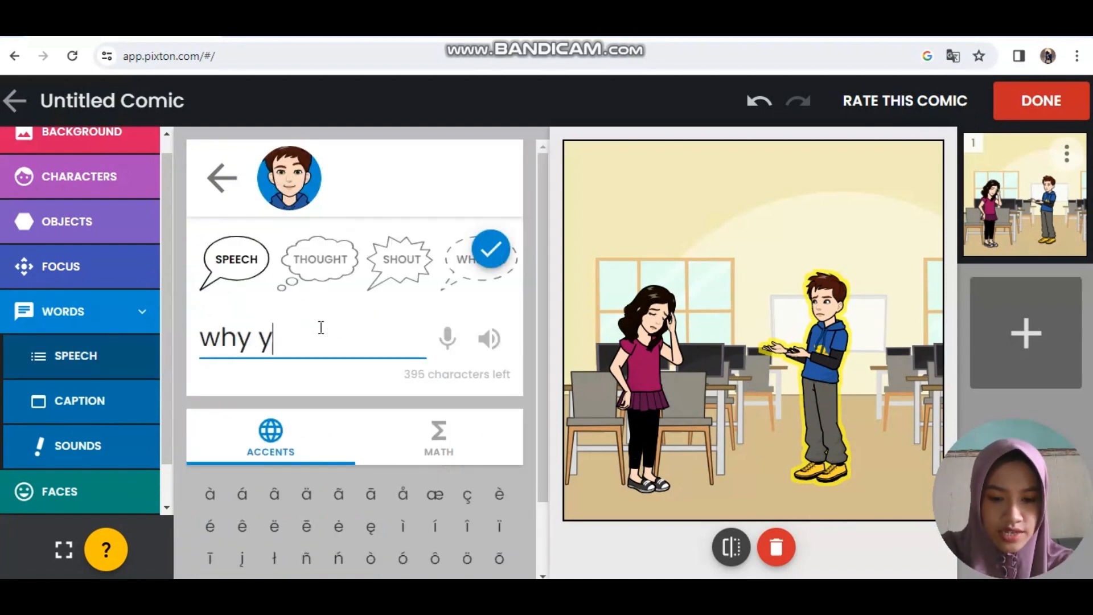
type("hy you are looking so uose")
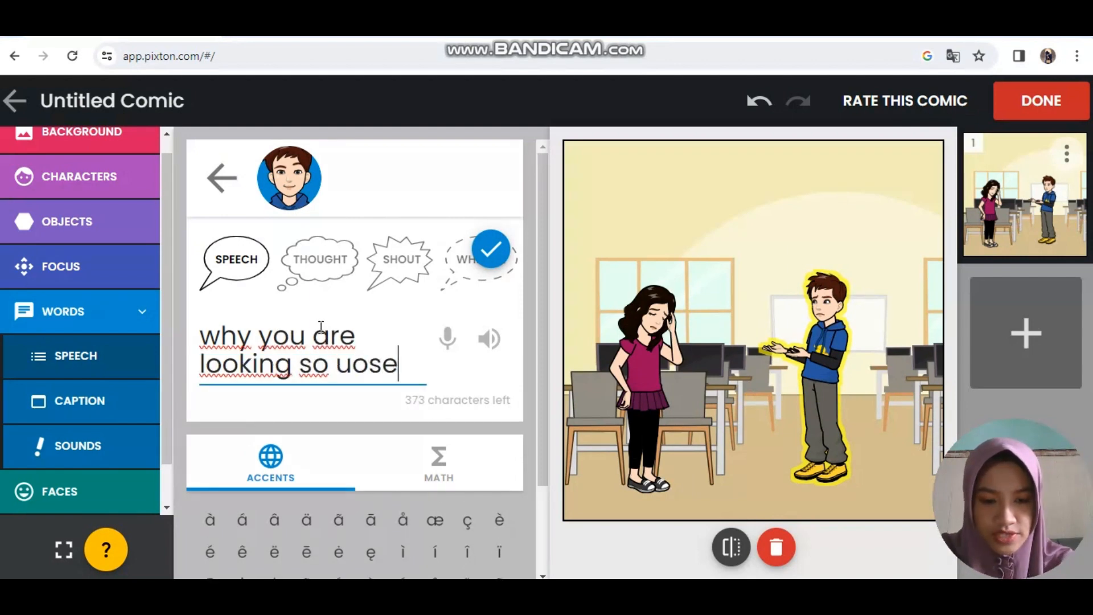
type("t, Ana?")
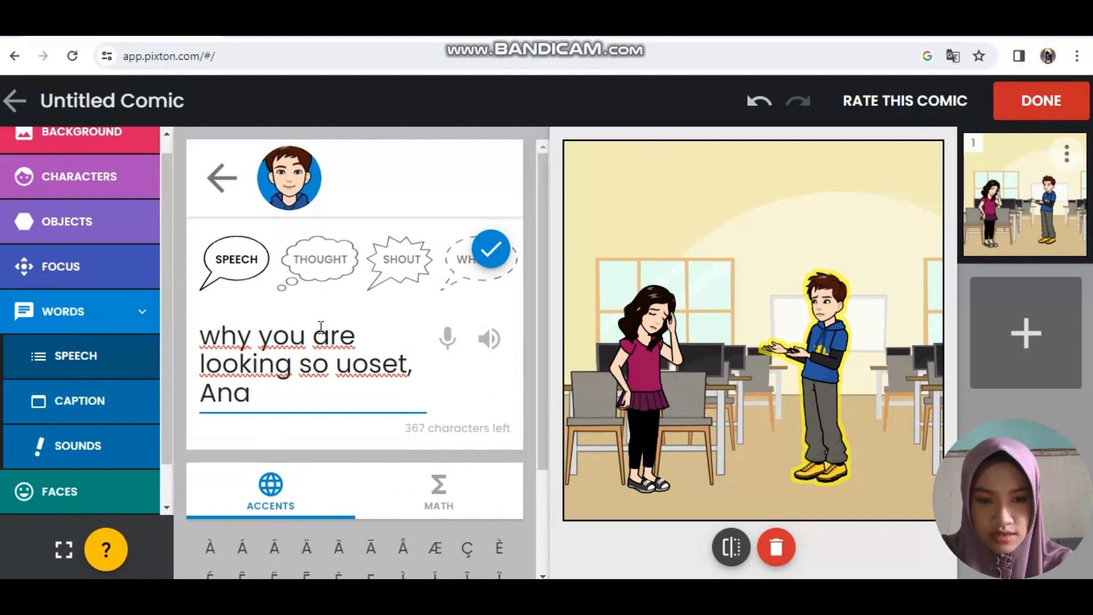
left_click(364, 380)
key("BackSpace")
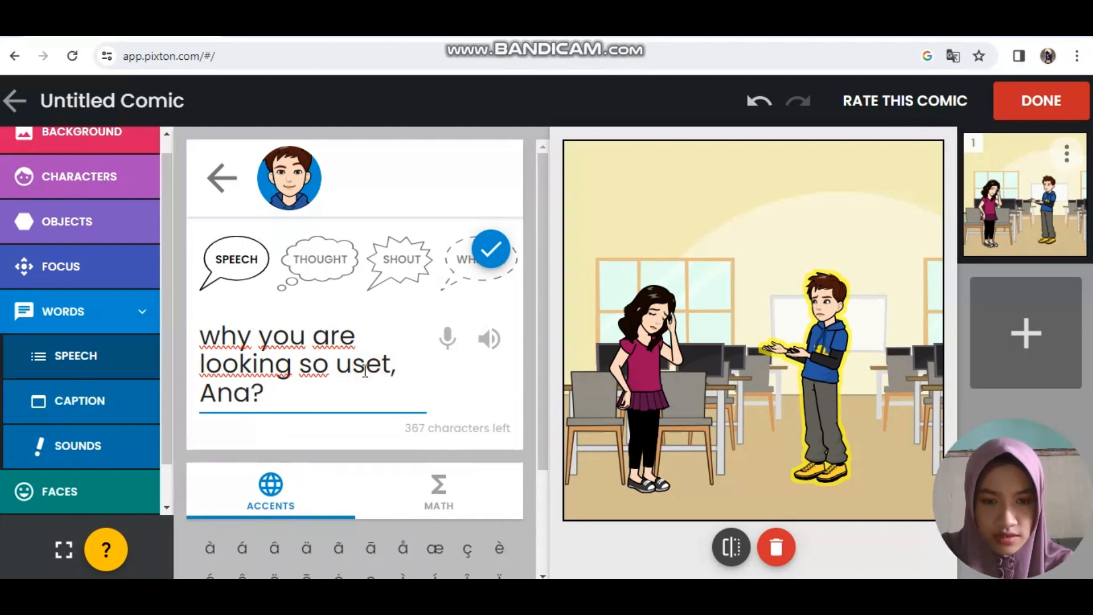
type("p")
left_click(225, 259)
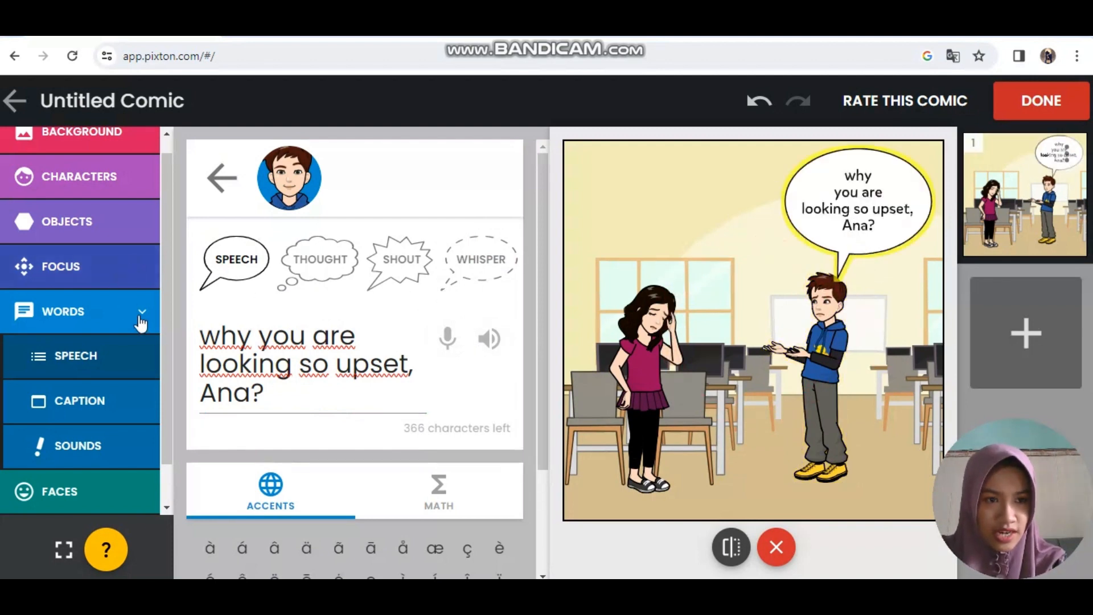
Step: Add a speech bubble for the girl reading "I forgot to submit my assignment," followed by the boy's name and an exclamation mark
left_click(640, 370)
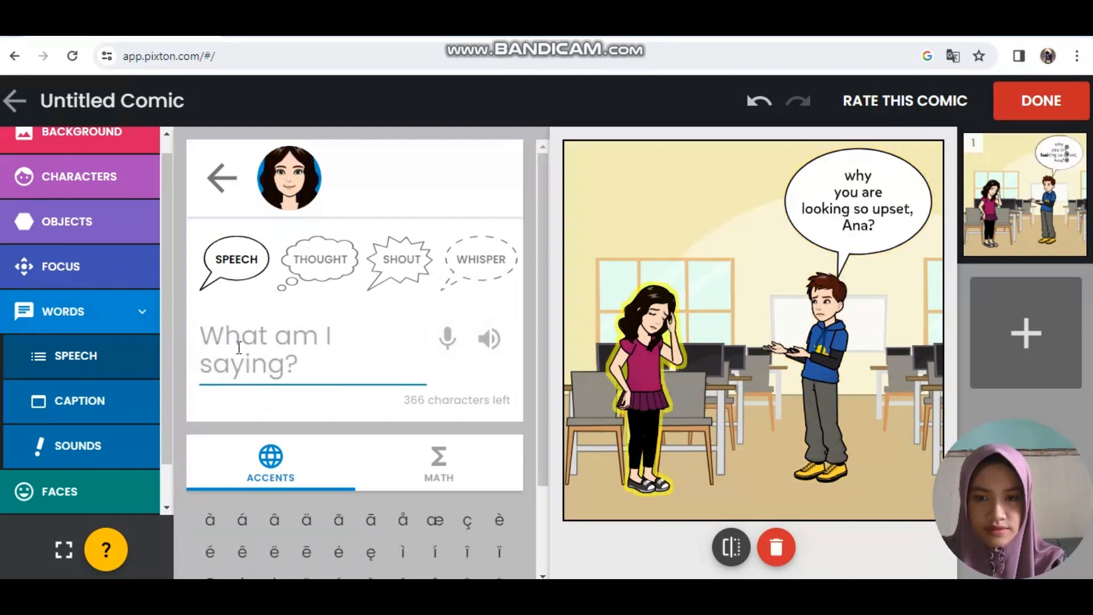
type("I fo")
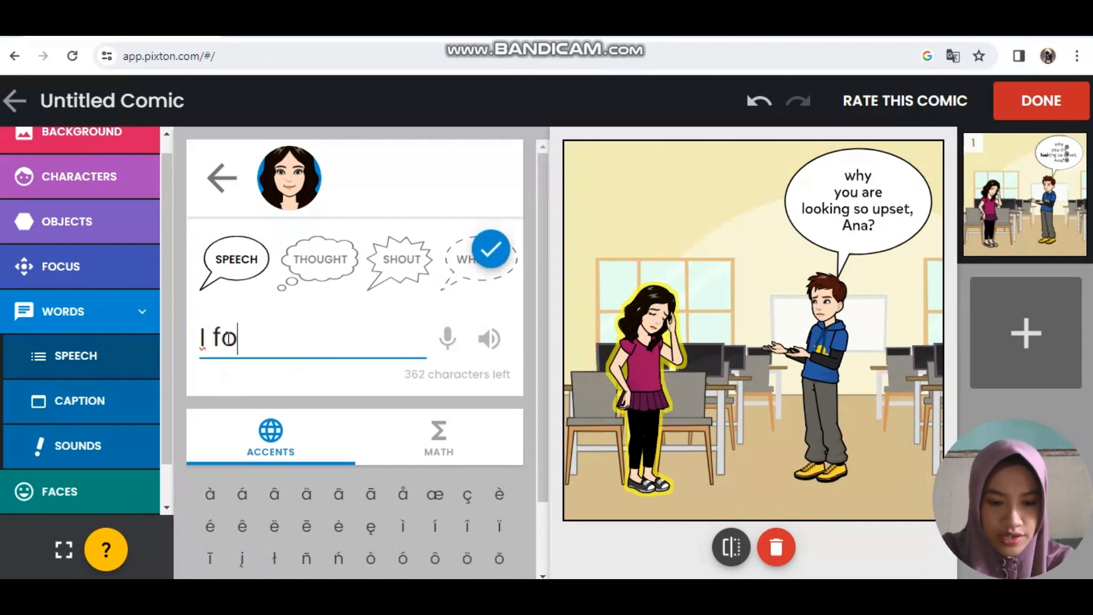
type("rgot t")
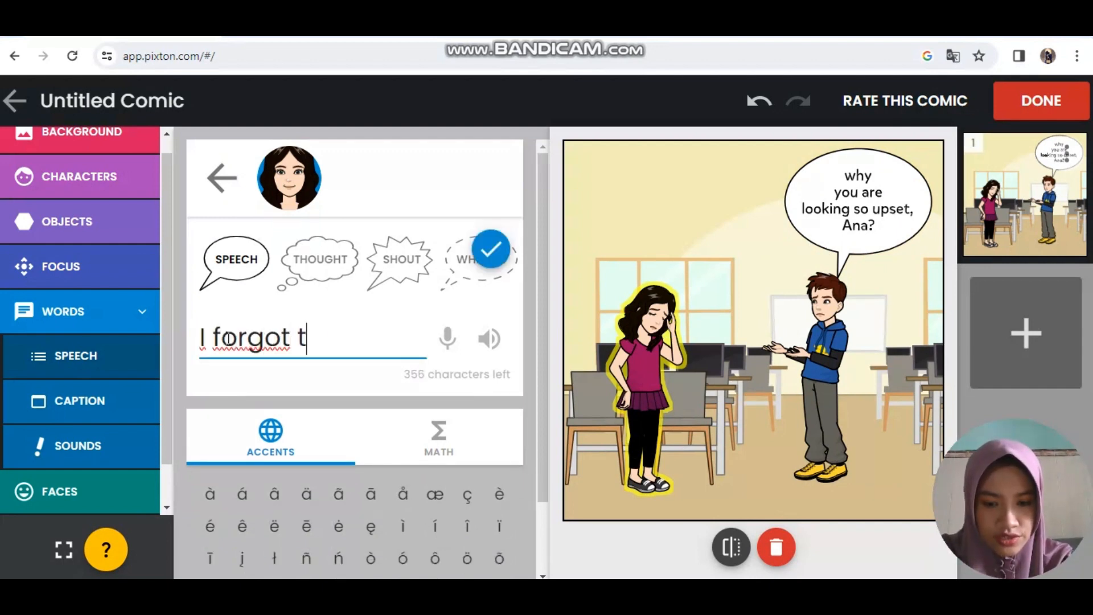
type("o sum")
type("mit")
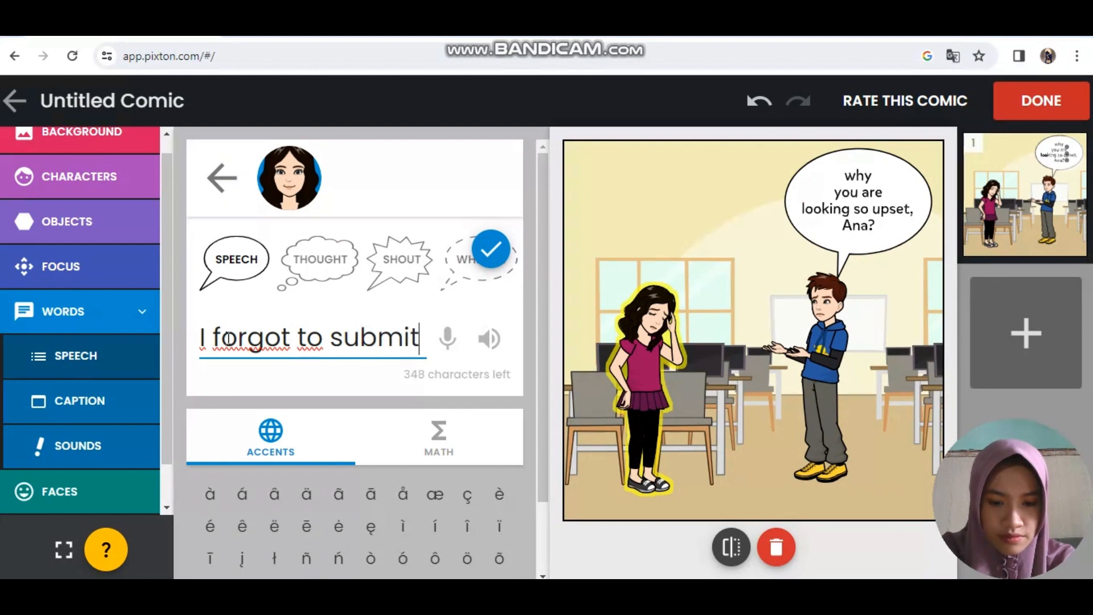
type(" my assign")
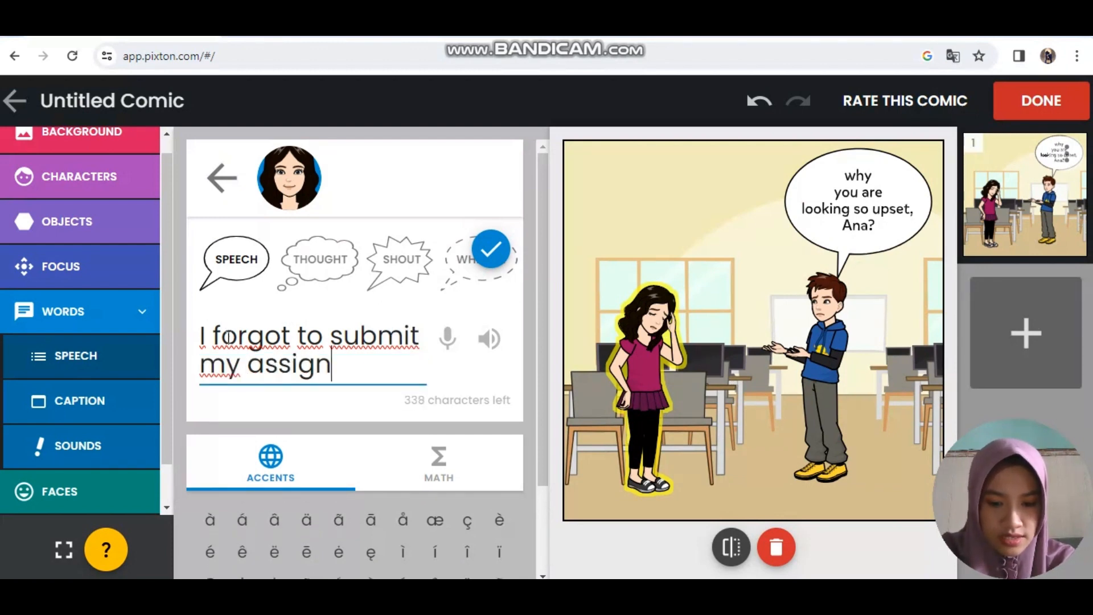
type("ment, Jac")
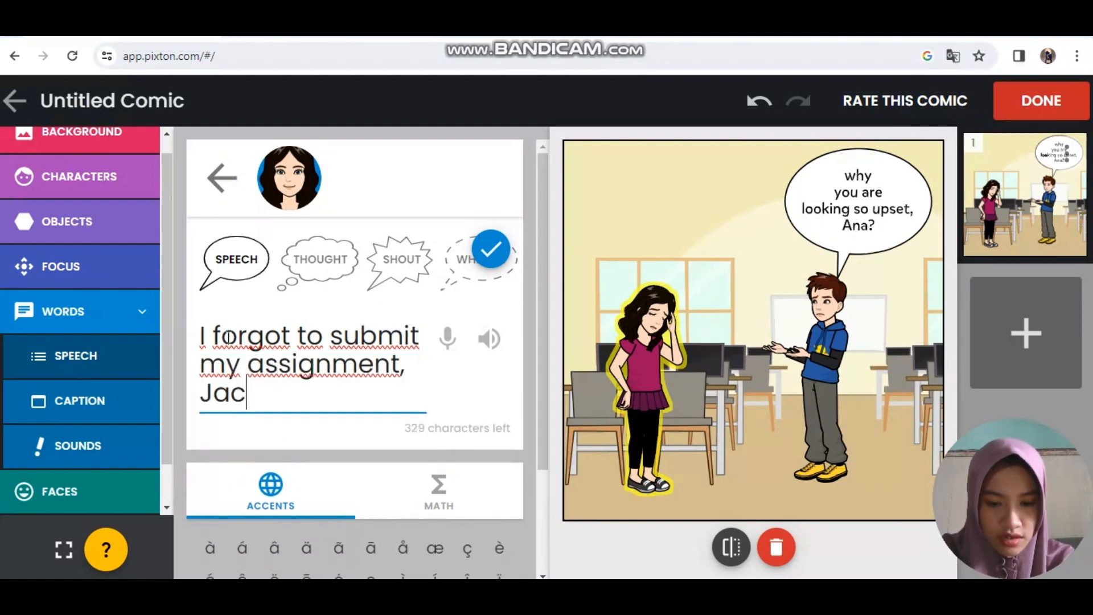
type("k!")
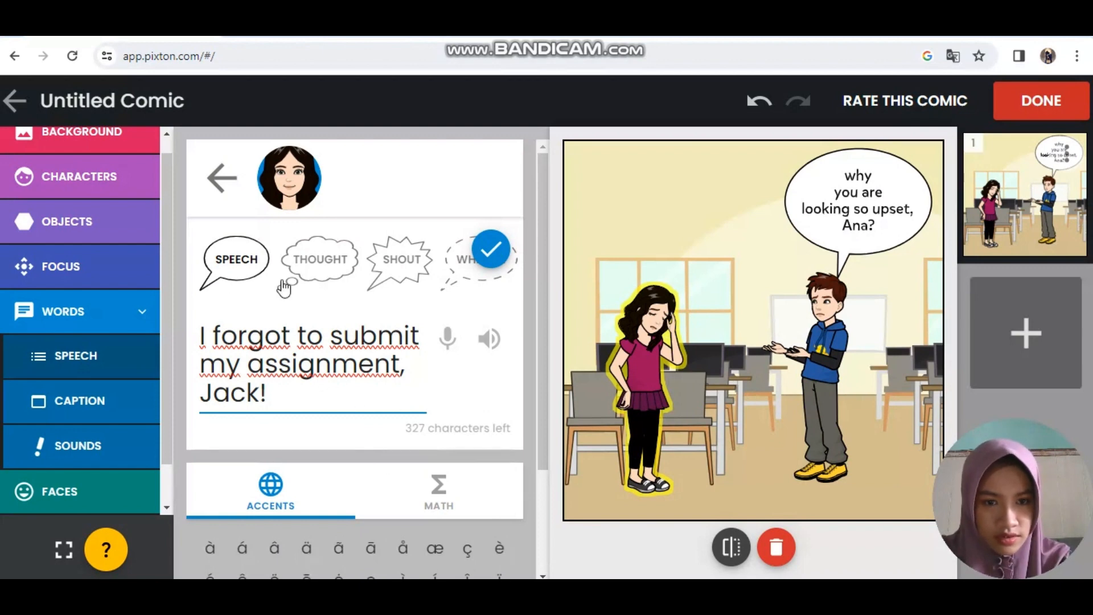
left_click(257, 267)
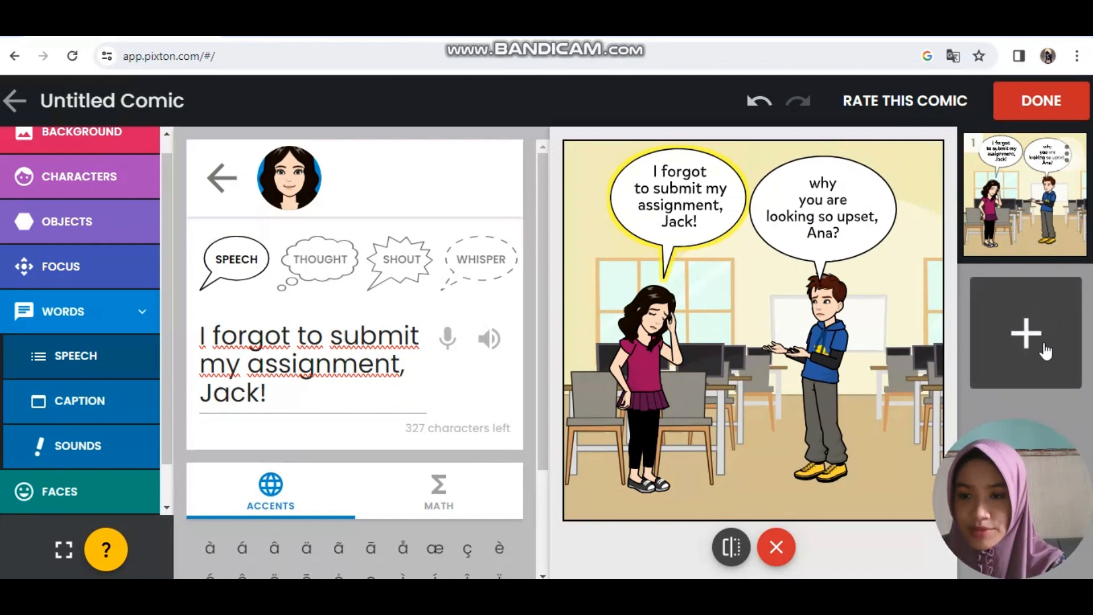
Step: Finish the comic and title it "sadness at school"
left_click(1020, 108)
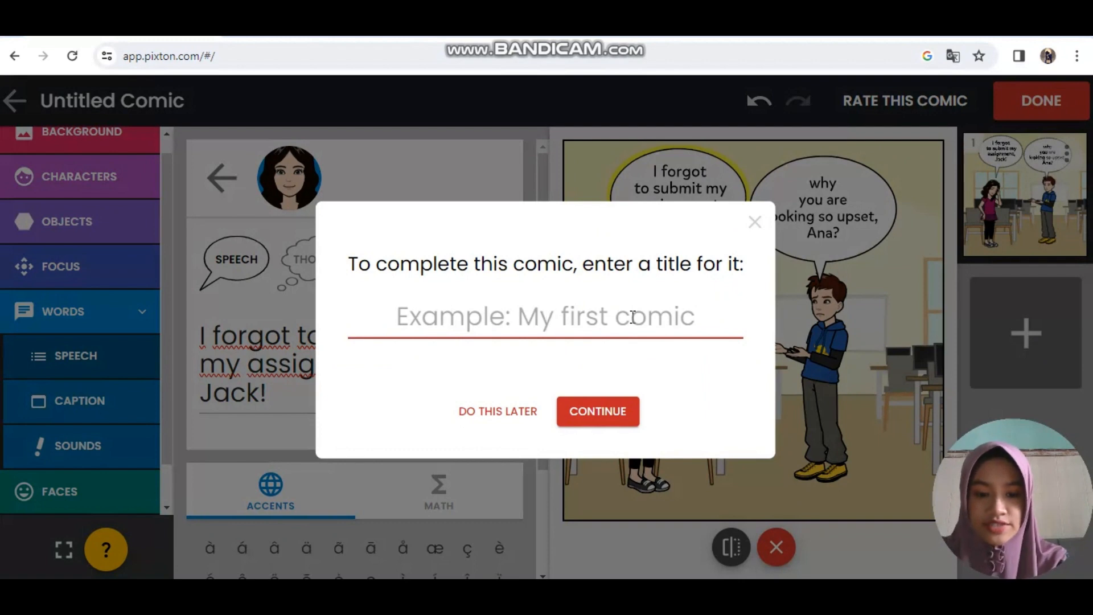
type("sa")
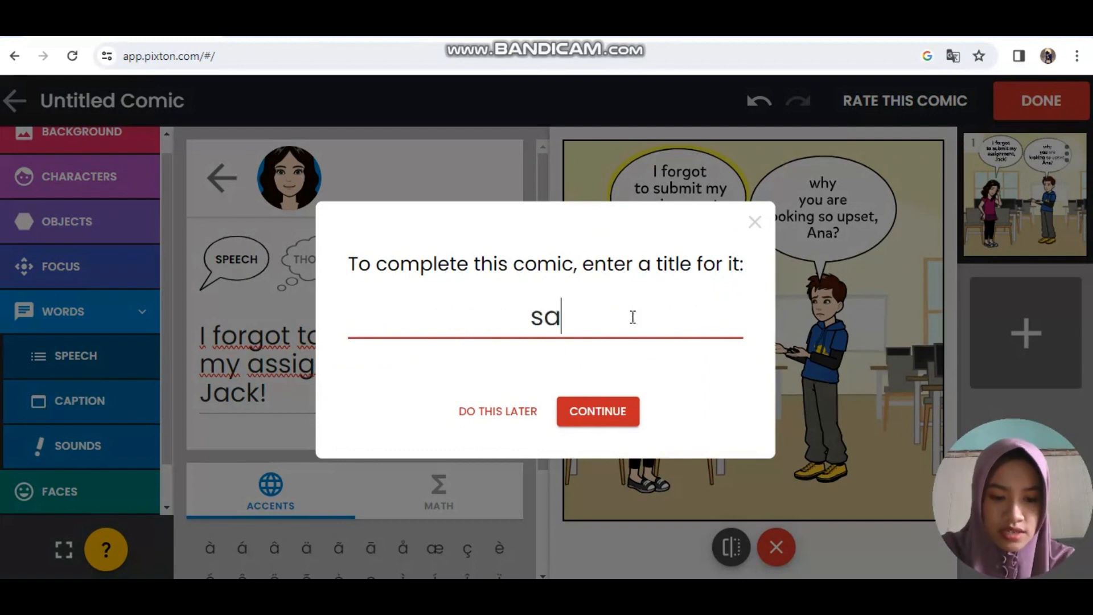
type("dness a")
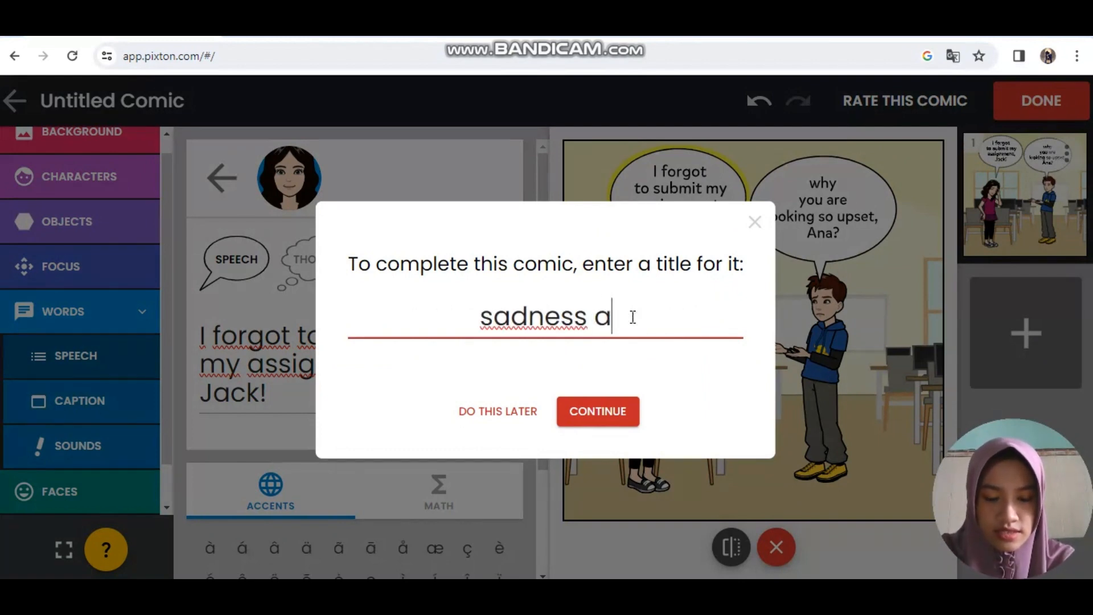
type("t school")
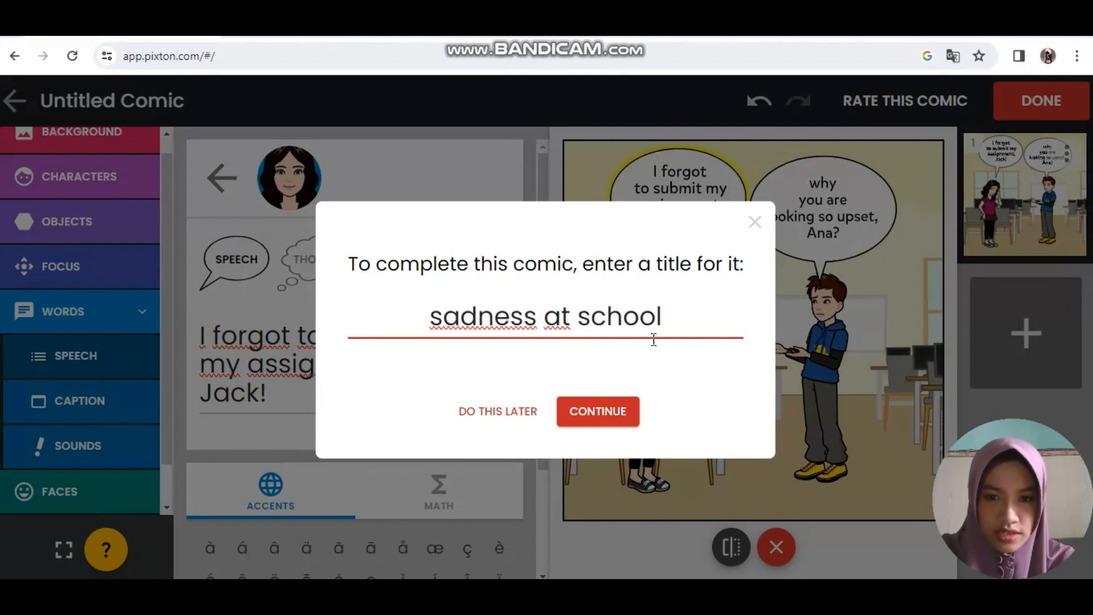
left_click(582, 412)
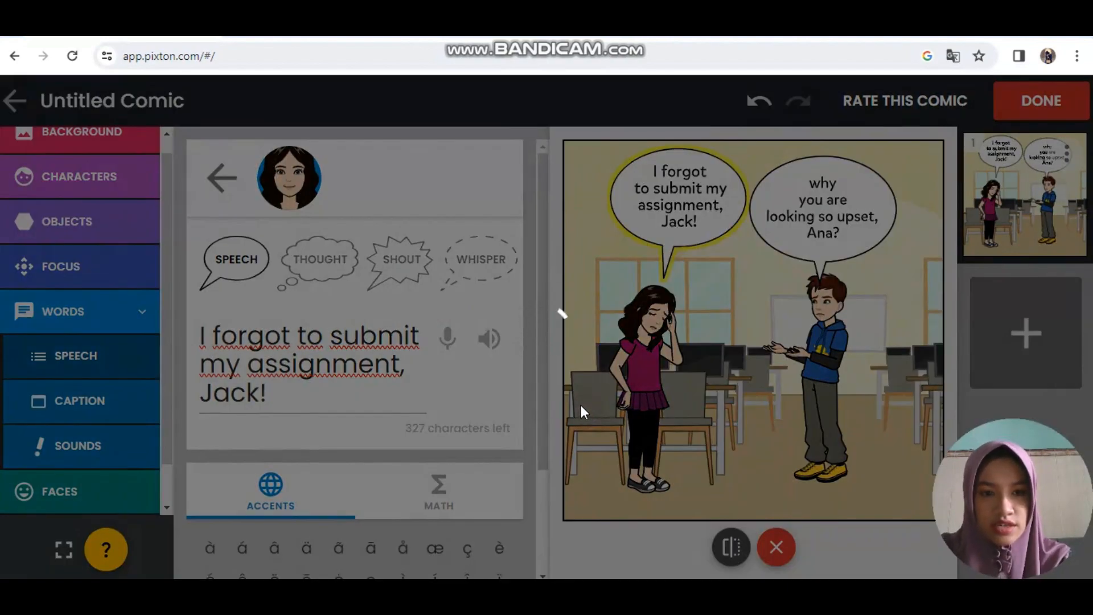